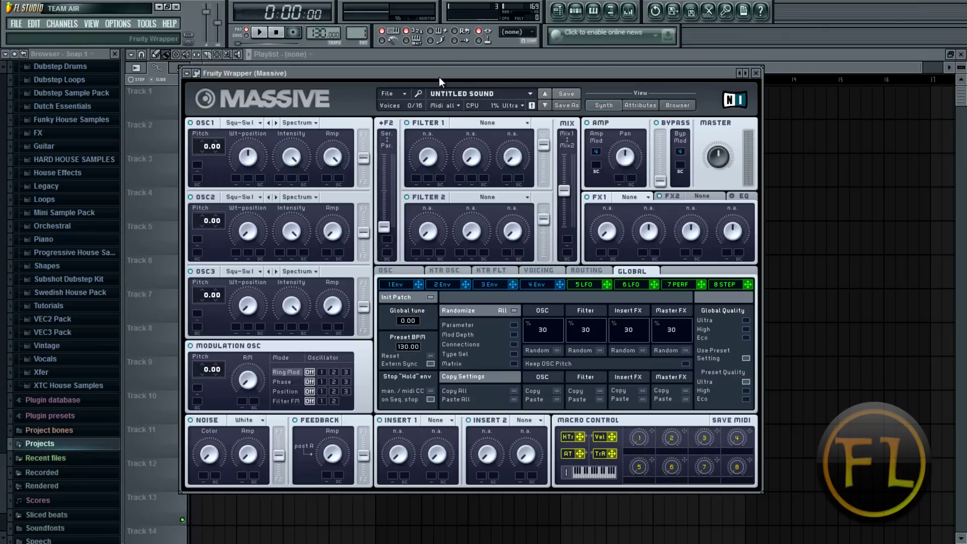
Create a new blank sound in Massive.
drag(455, 72, 460, 69)
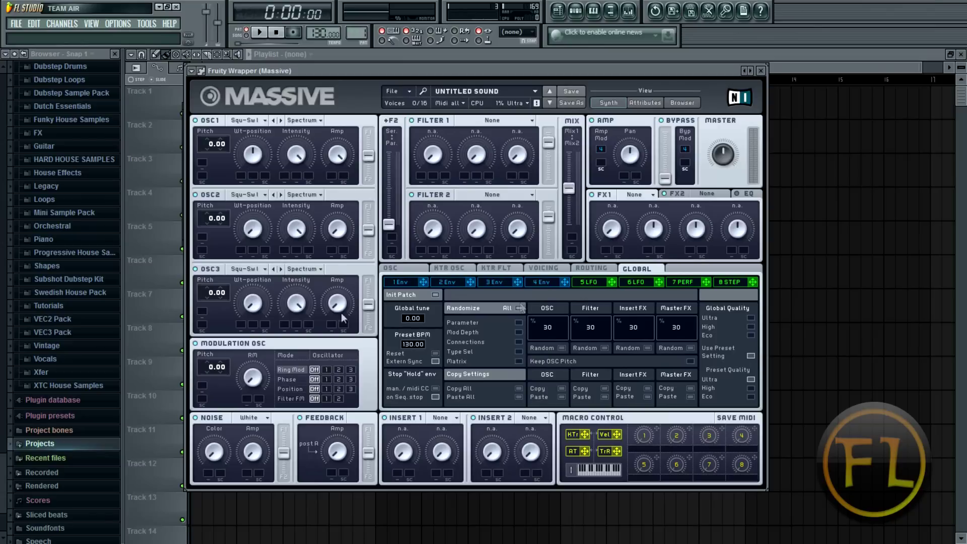
click(402, 94)
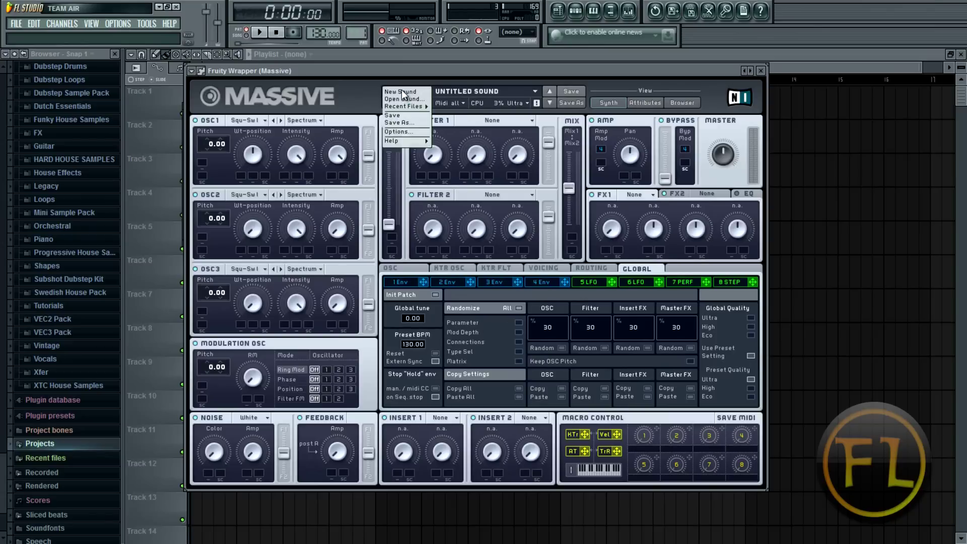
click(401, 92)
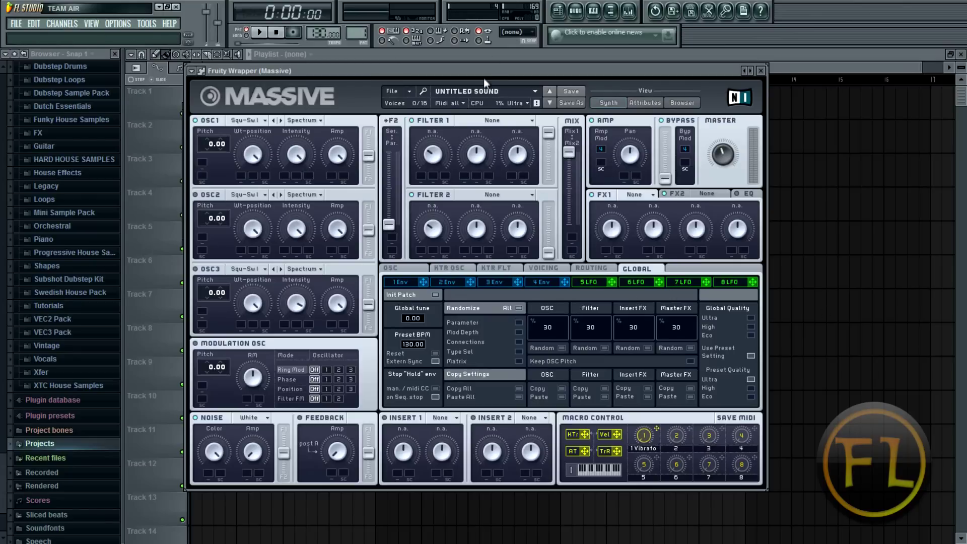
drag(486, 67, 487, 64)
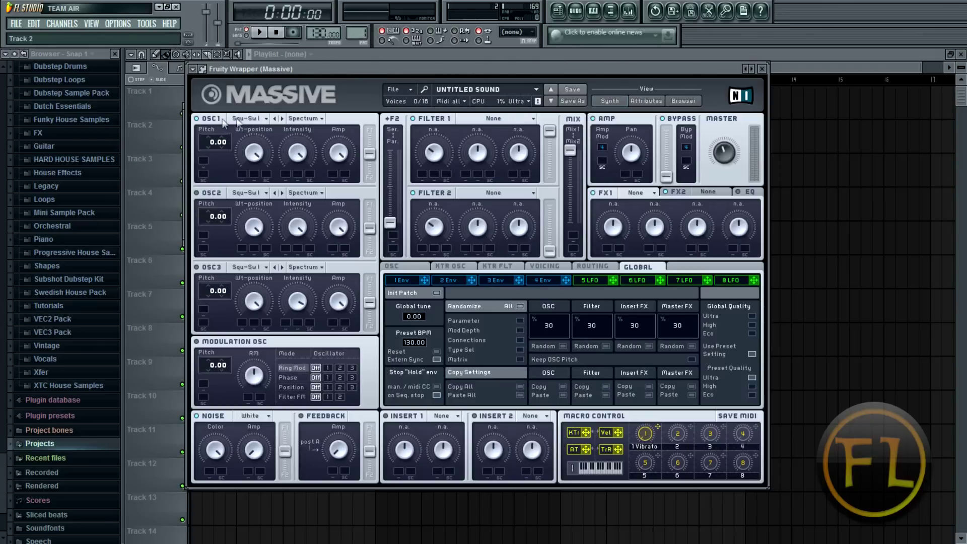
Set oscillator 1's wavetable to Smooth Square and audition it with a few notes.
click(244, 118)
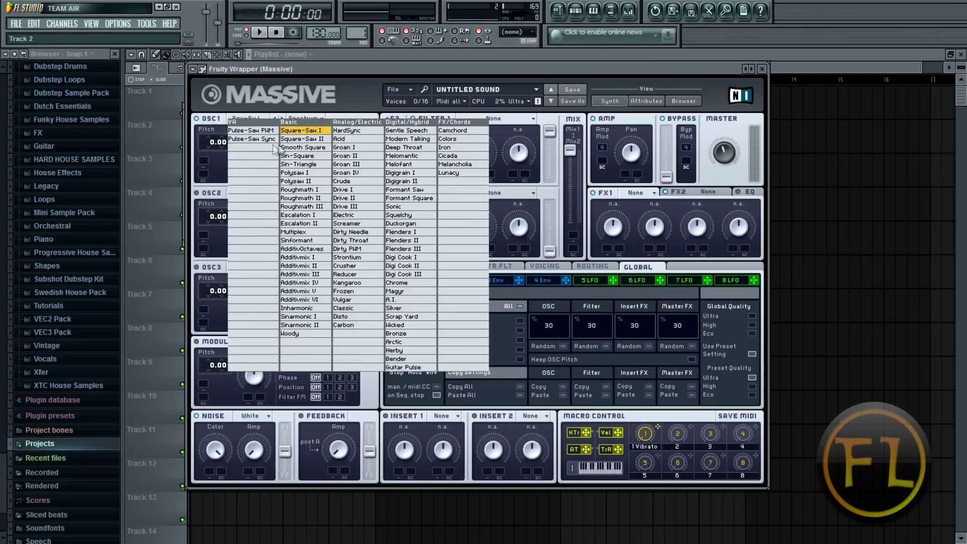
click(319, 148)
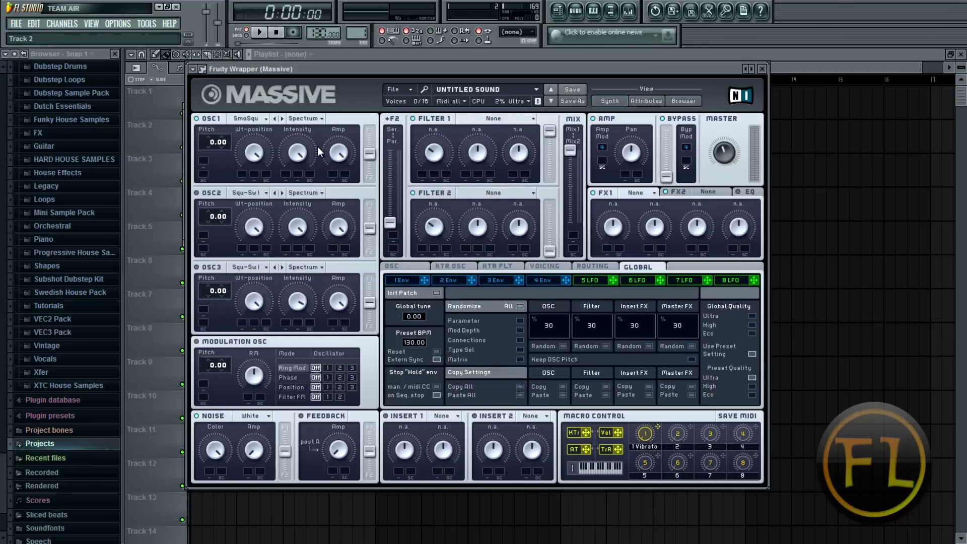
key(c)
key(c)
click(259, 121)
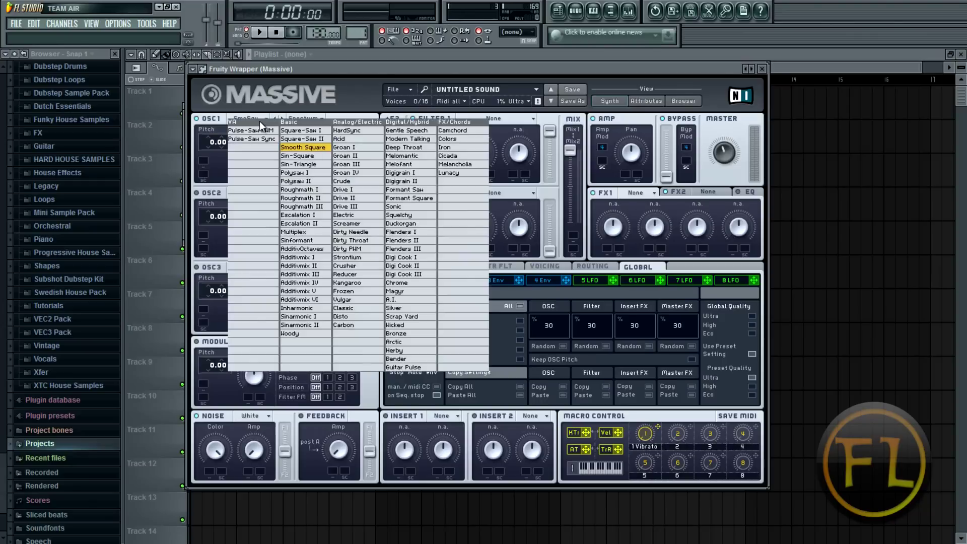
click(333, 106)
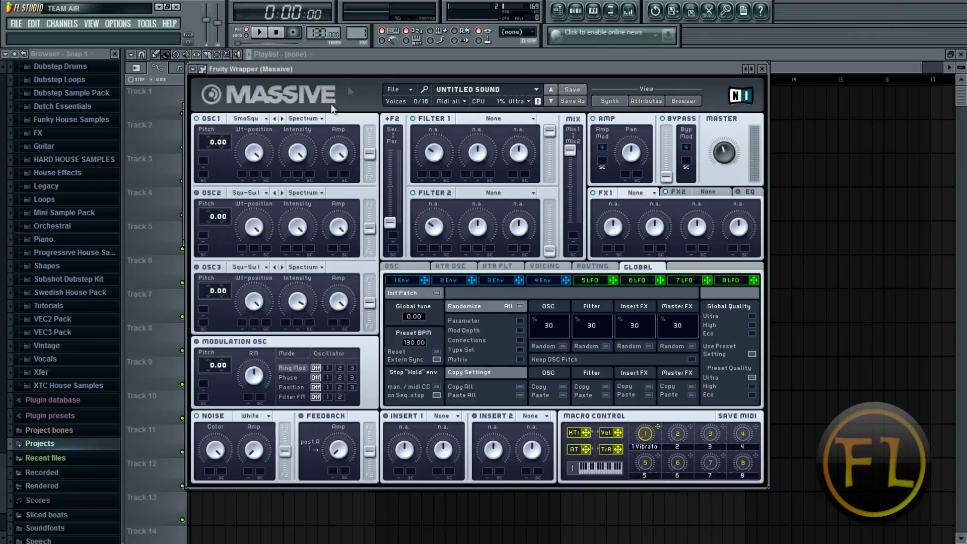
Try a different wavetable mode on oscillator 1, audition it, and return the mode to Spectrum.
click(298, 120)
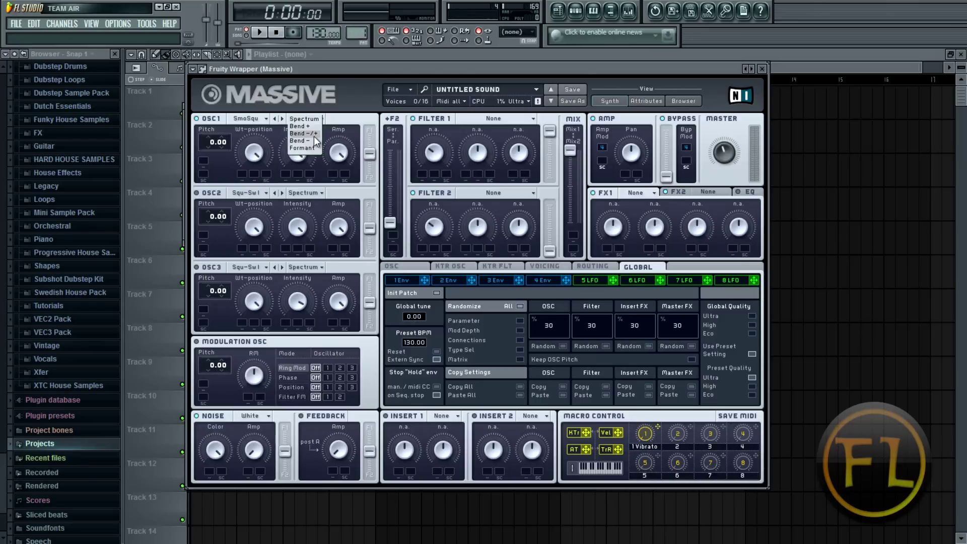
click(313, 121)
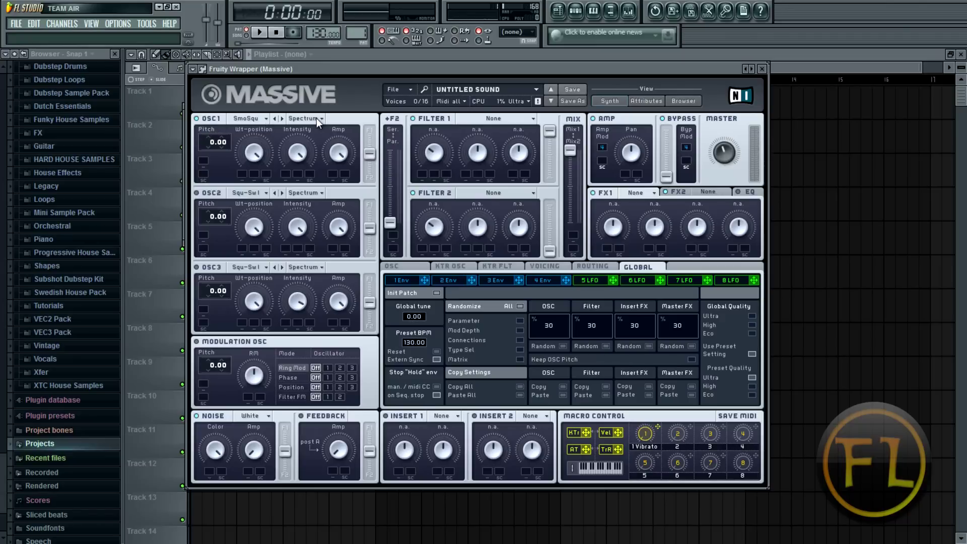
click(316, 118)
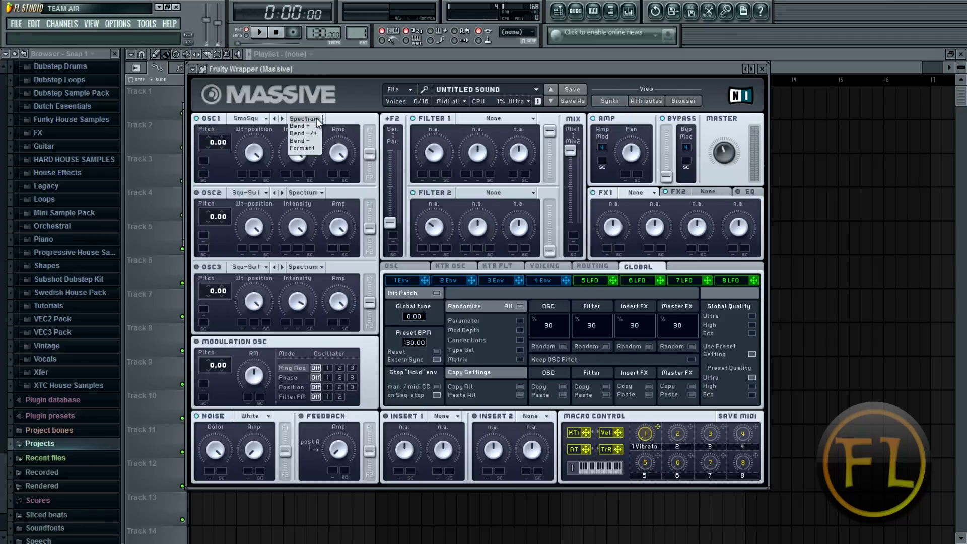
click(312, 146)
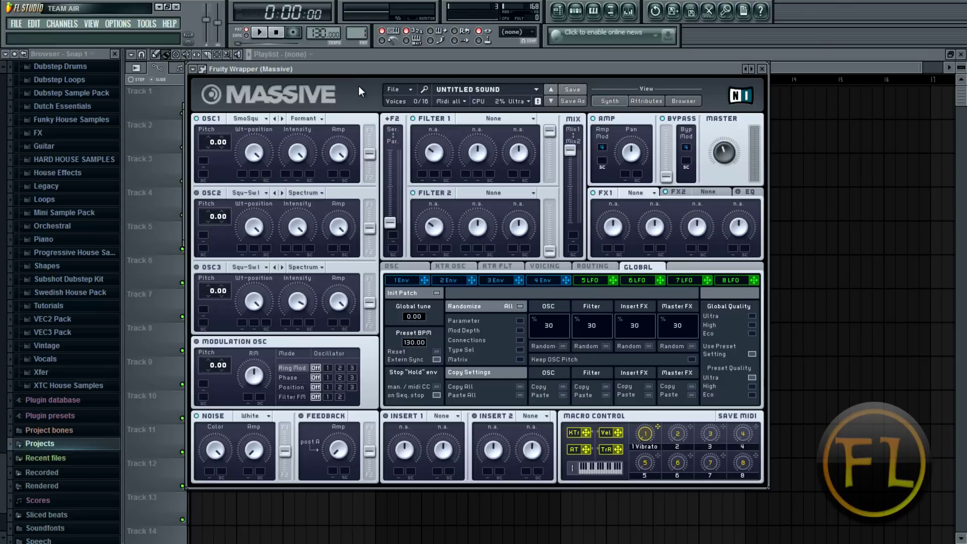
key(c)
click(307, 118)
click(311, 120)
drag(325, 67, 325, 69)
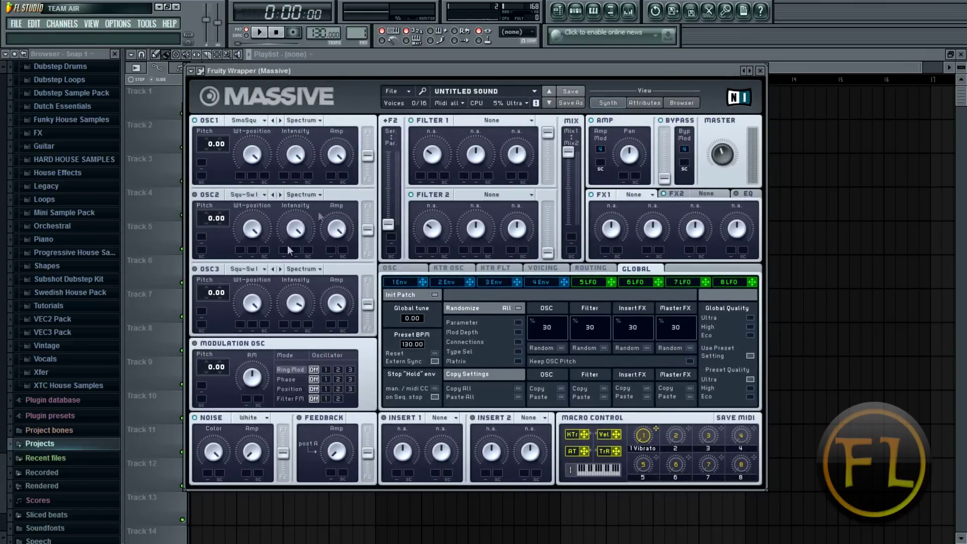
Sweep oscillator 1's Wt-position down and back up to maximum while auditioning notes.
key(c)
key(c)
drag(252, 154, 252, 175)
drag(329, 71, 325, 68)
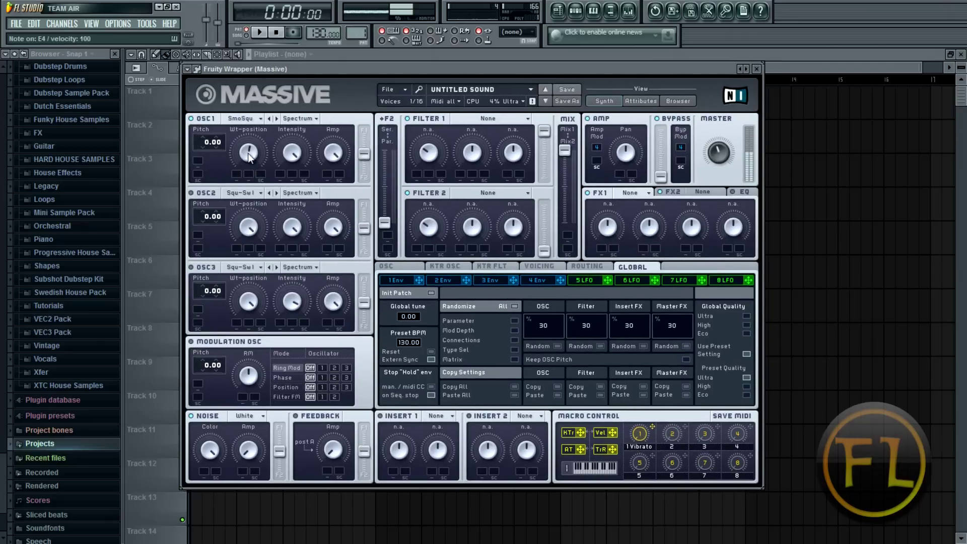
drag(247, 153, 257, 189)
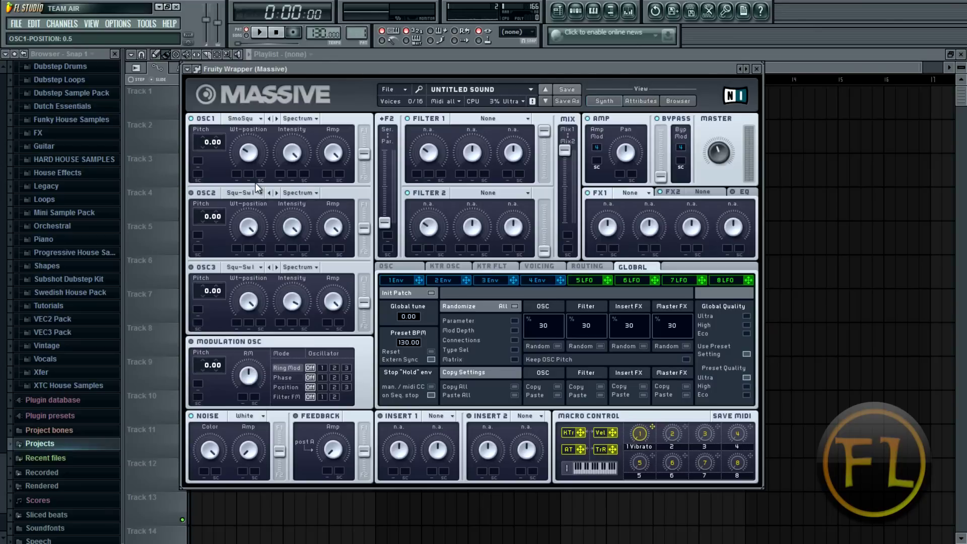
drag(254, 180, 245, 159)
drag(251, 122, 255, 184)
click(364, 153)
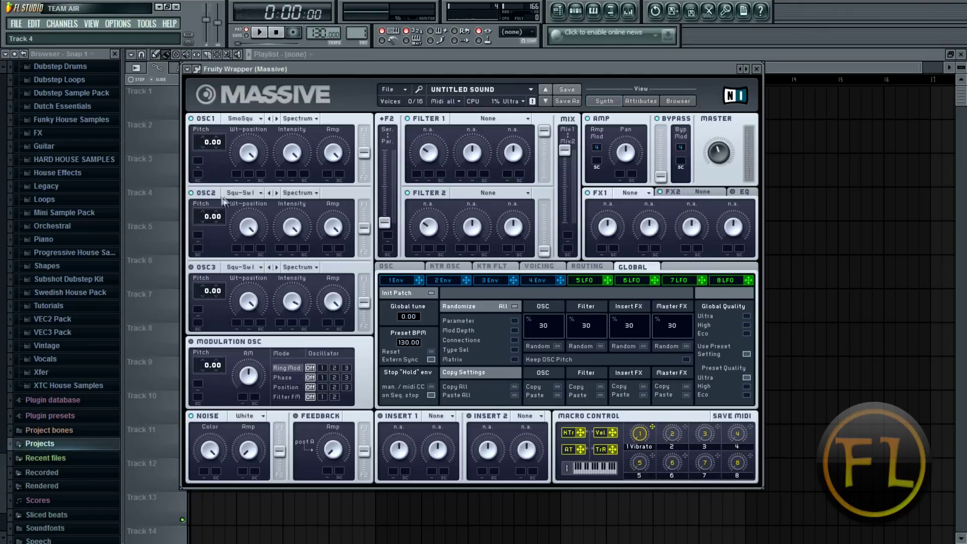
Enable oscillator 2, set its wavetable to Sinarmonic I, and audition it together with oscillator 1.
click(252, 195)
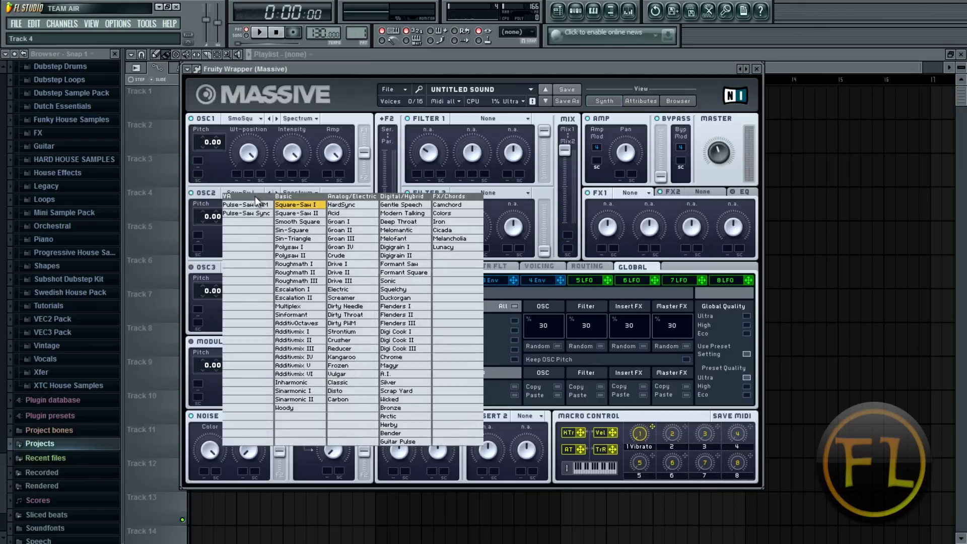
click(311, 389)
key(c)
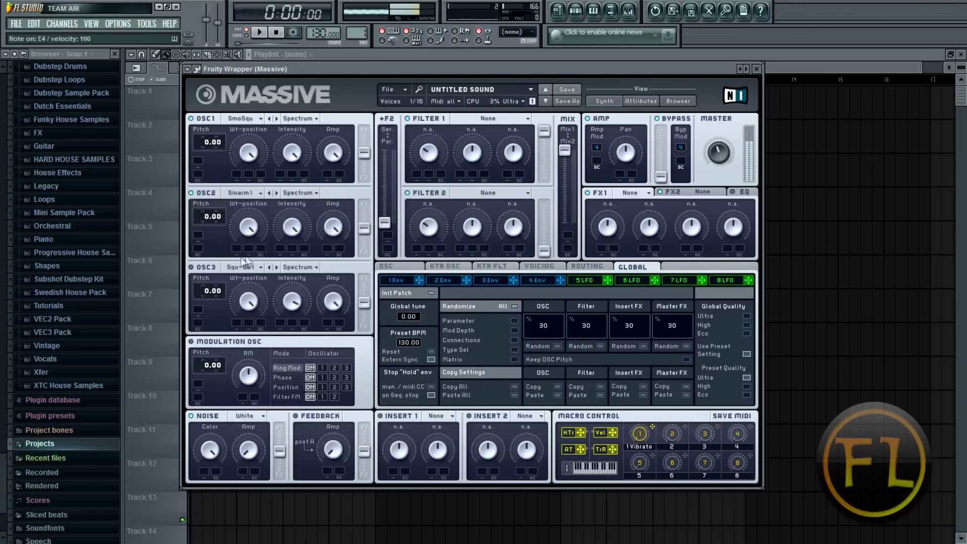
key(c)
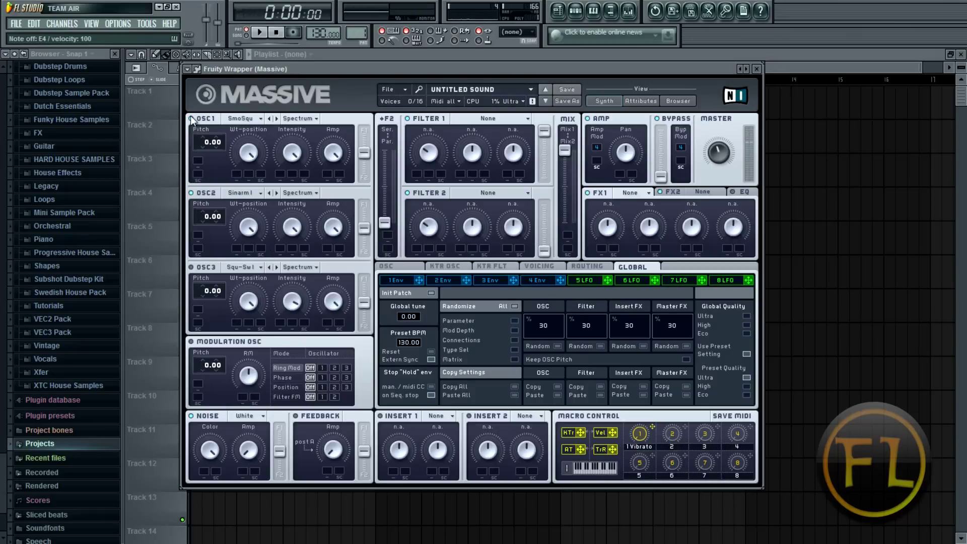
Audition oscillator 2 with oscillator 1 off, lower oscillator 2's Wt-position near its minimum, and re-enable oscillator 1.
key(e)
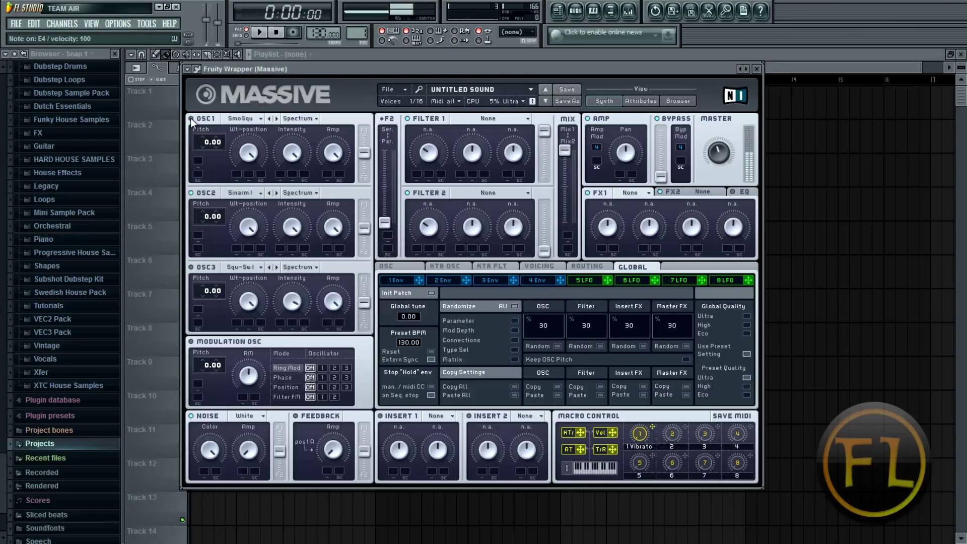
key(e)
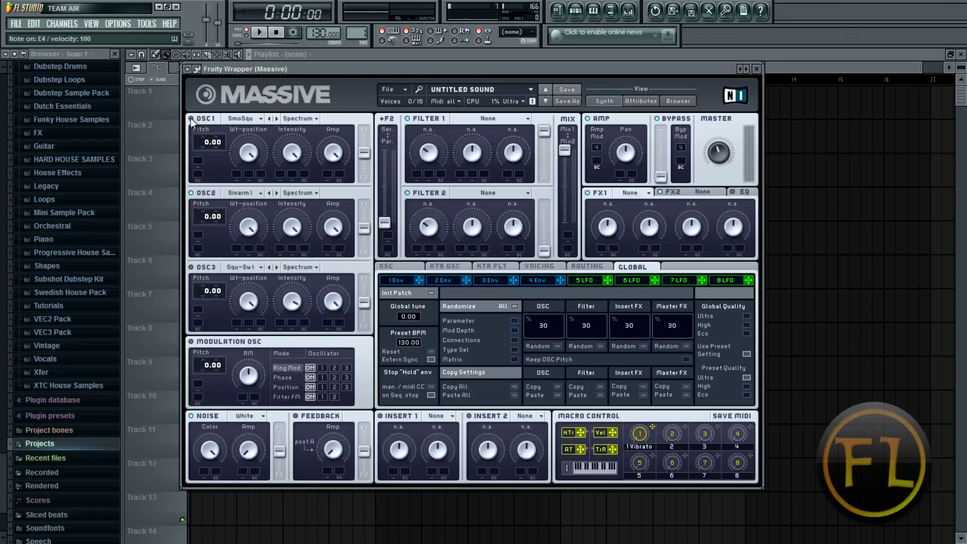
drag(248, 221, 241, 234)
drag(262, 320, 259, 303)
key(c)
mouse_move(247, 232)
mouse_down()
mouse_move(253, 269)
mouse_move(251, 250)
mouse_up()
key(c)
click(191, 118)
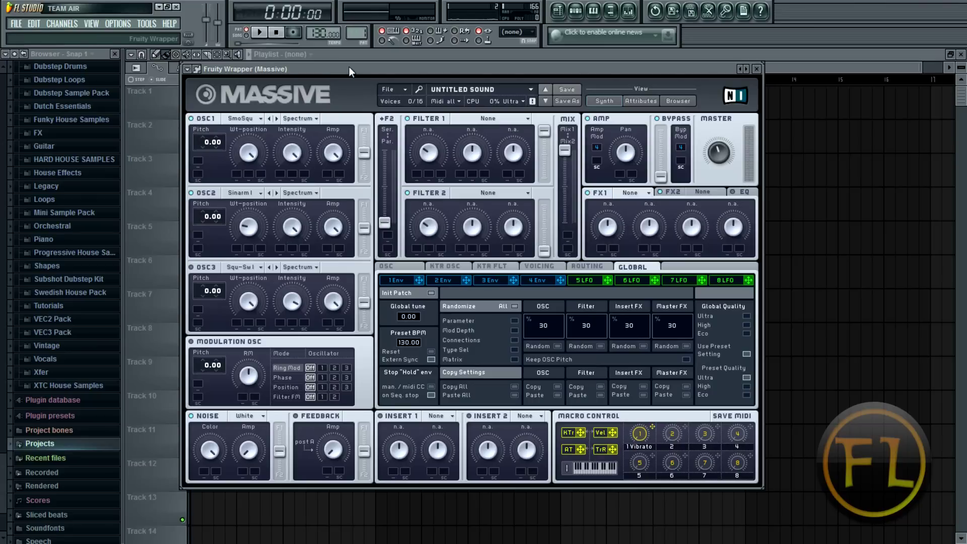
Reduce oscillator 1's Wt-position, Intensity and Amp, and slightly lower oscillator 2's Intensity while auditioning notes.
key(e)
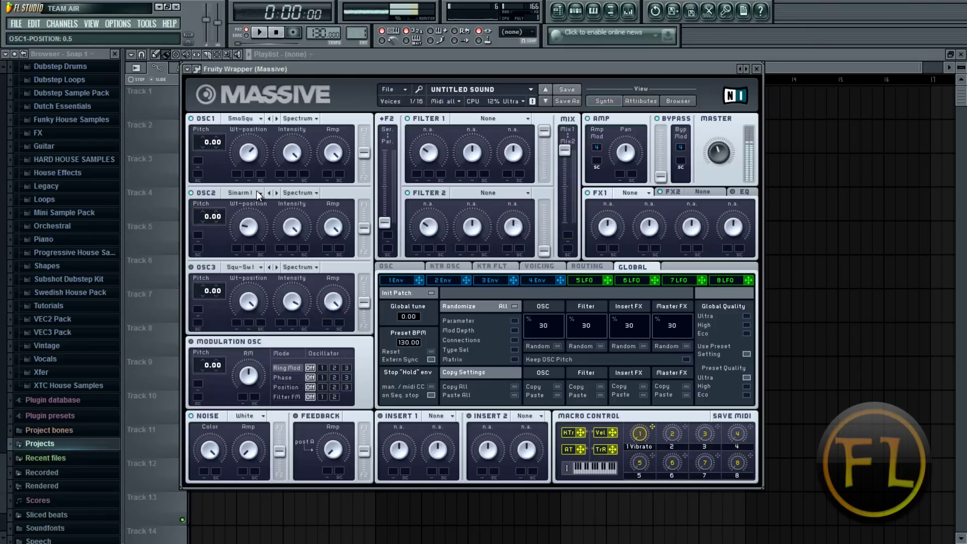
key(c)
drag(296, 158, 305, 206)
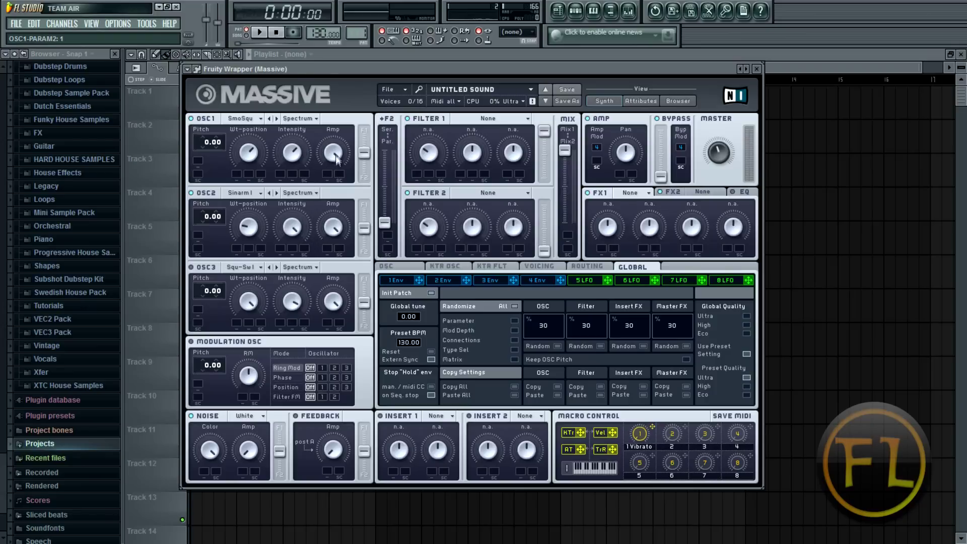
mouse_move(331, 154)
mouse_down()
mouse_move(337, 170)
mouse_move(337, 151)
mouse_move(338, 159)
mouse_up()
key(c)
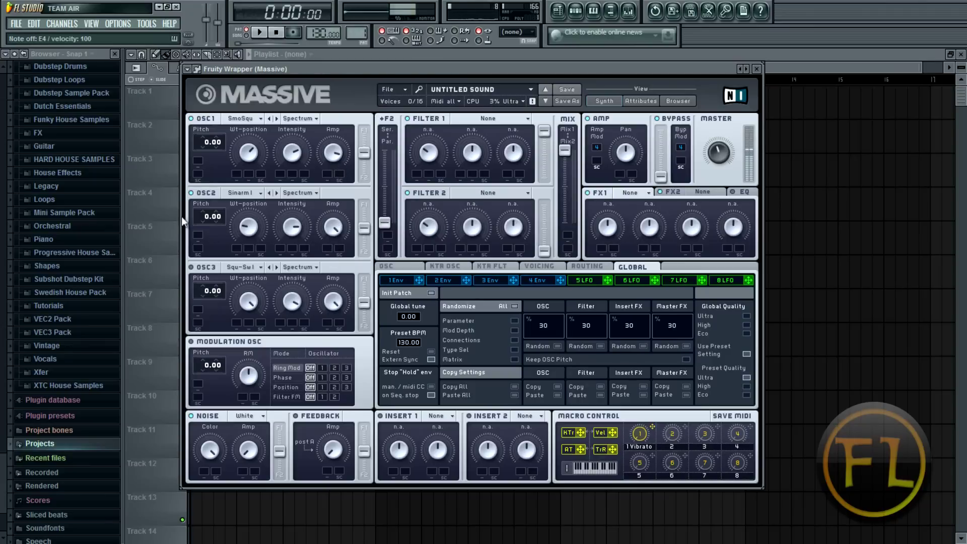
Set oscillator 2's pitch to -12.00 and audition the result.
mouse_move(304, 65)
mouse_down()
mouse_move(310, 83)
mouse_move(303, 67)
mouse_up()
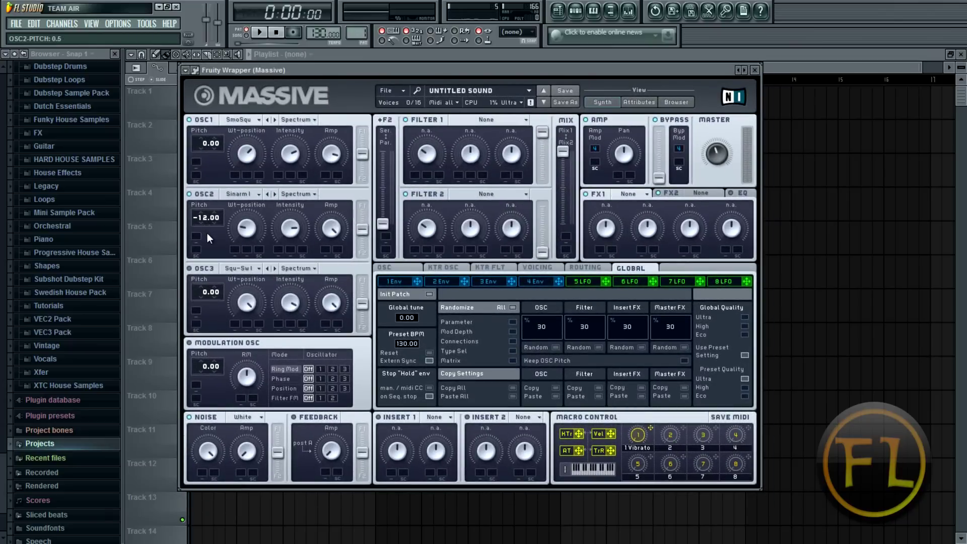
key(c)
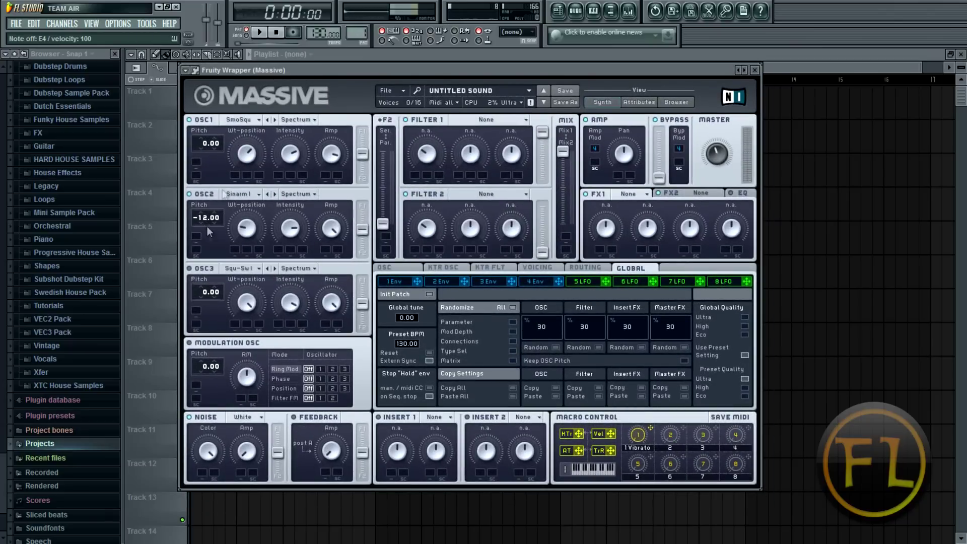
key(c)
Raise oscillator 1's Wt-position and audition the blend with oscillator 2.
drag(248, 156, 247, 128)
key(c)
mouse_move(290, 153)
mouse_down()
mouse_move(292, 171)
mouse_move(289, 153)
mouse_up()
key(c)
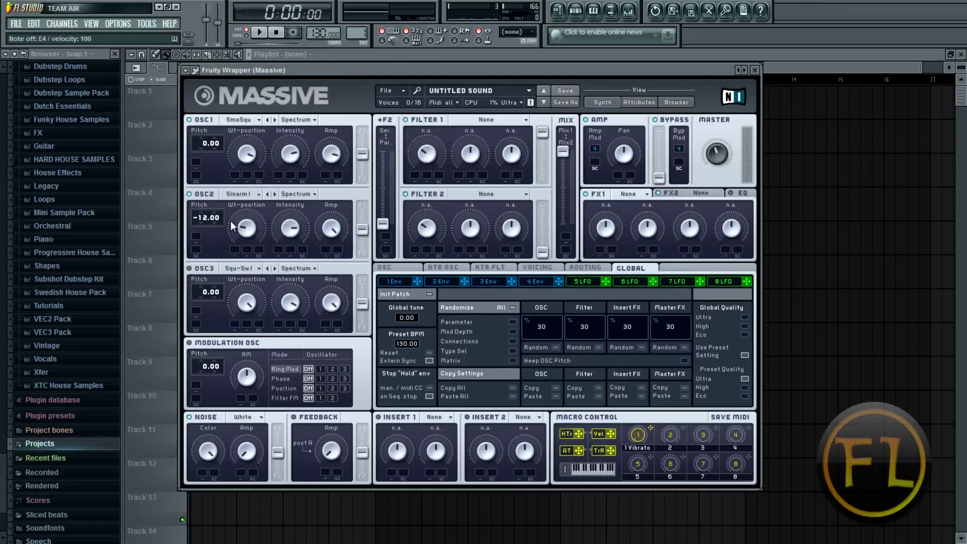
Try the Square-Saw I wavetable on oscillator 1 and lower its Wt-position and Intensity while auditioning.
click(237, 120)
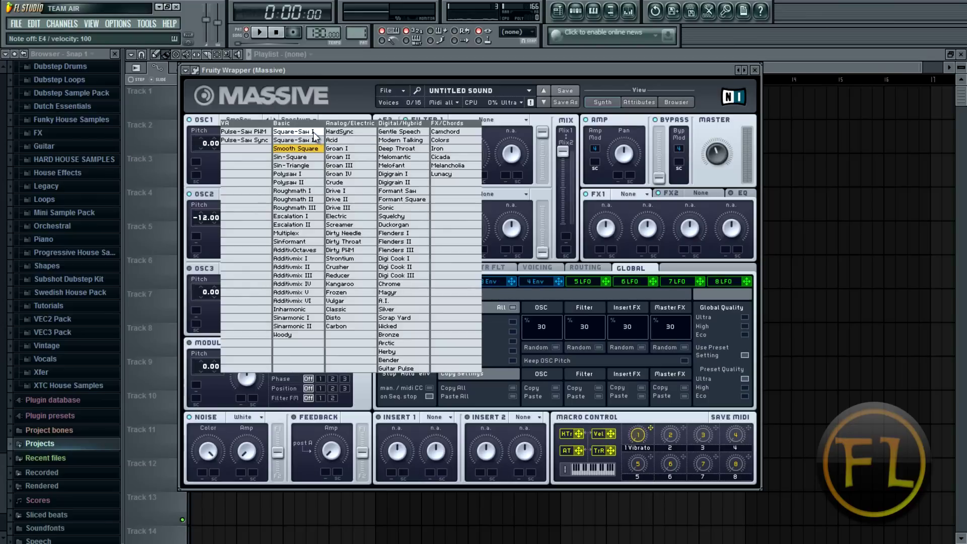
click(314, 132)
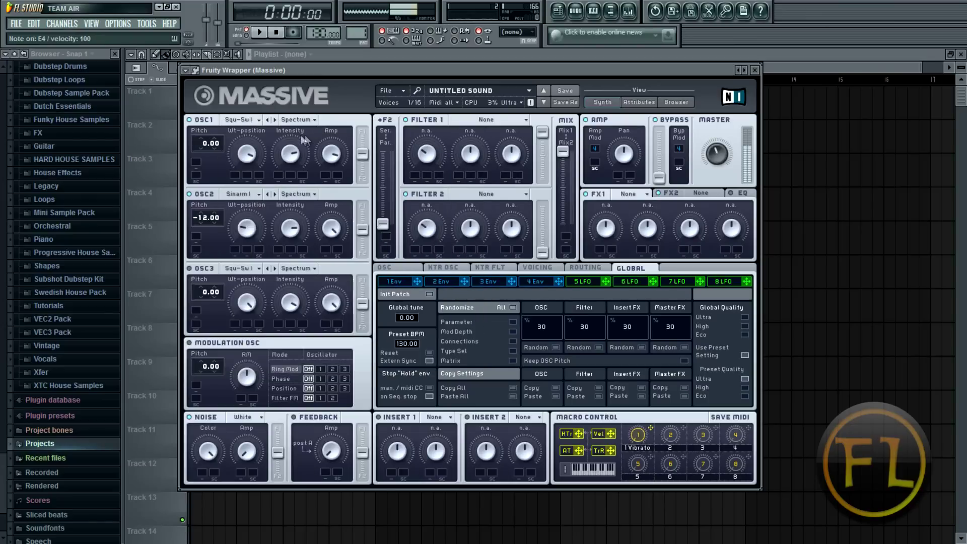
drag(295, 153, 296, 170)
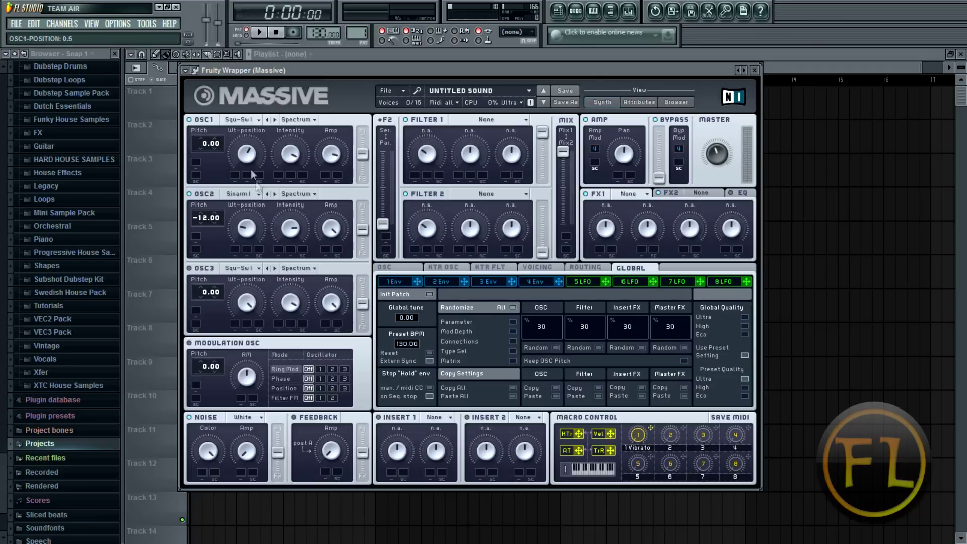
key(c)
drag(250, 160, 257, 184)
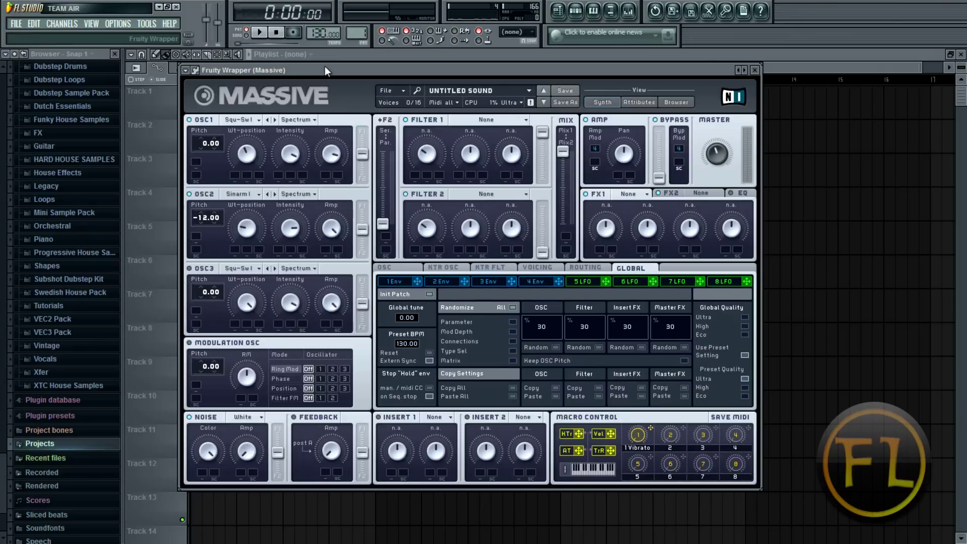
drag(325, 66, 323, 66)
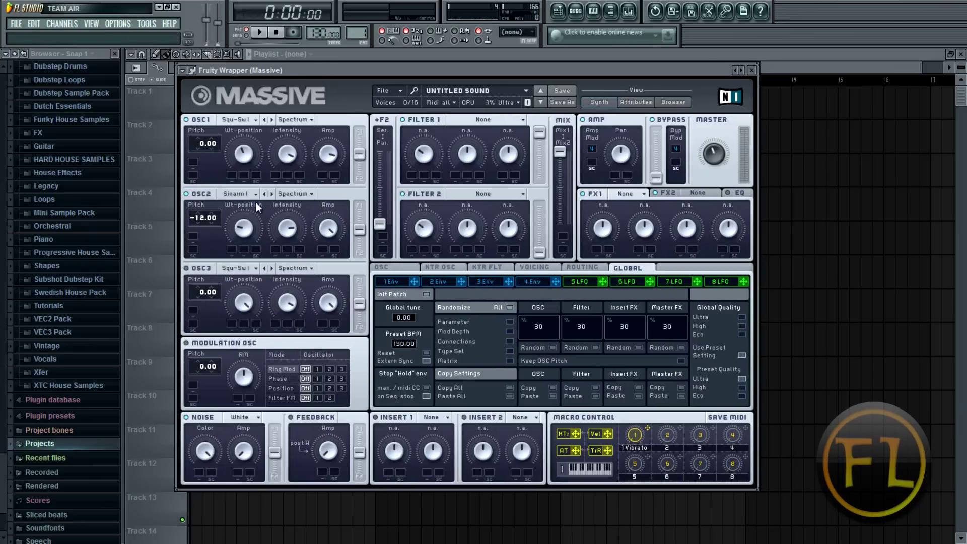
Try the Electric wavetable on oscillator 1 and audition it.
click(250, 119)
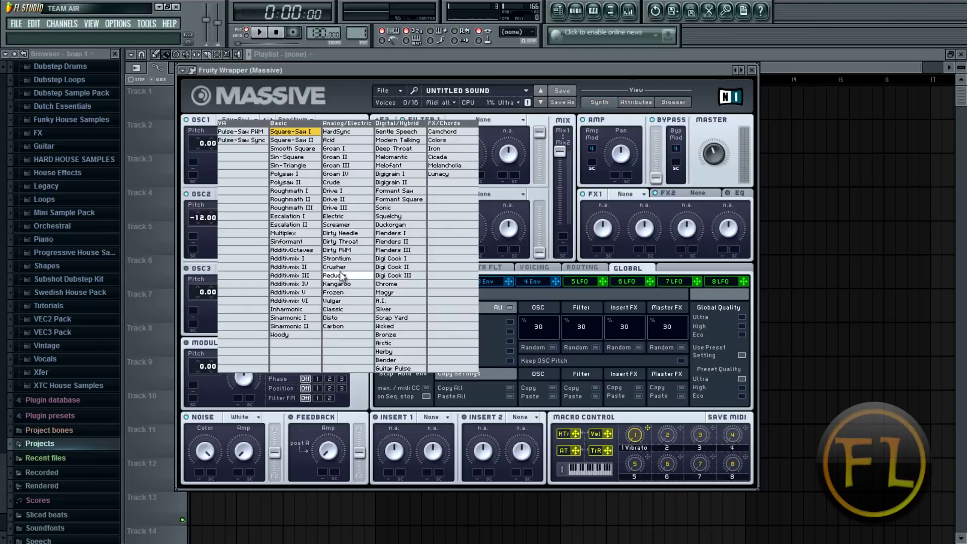
click(343, 215)
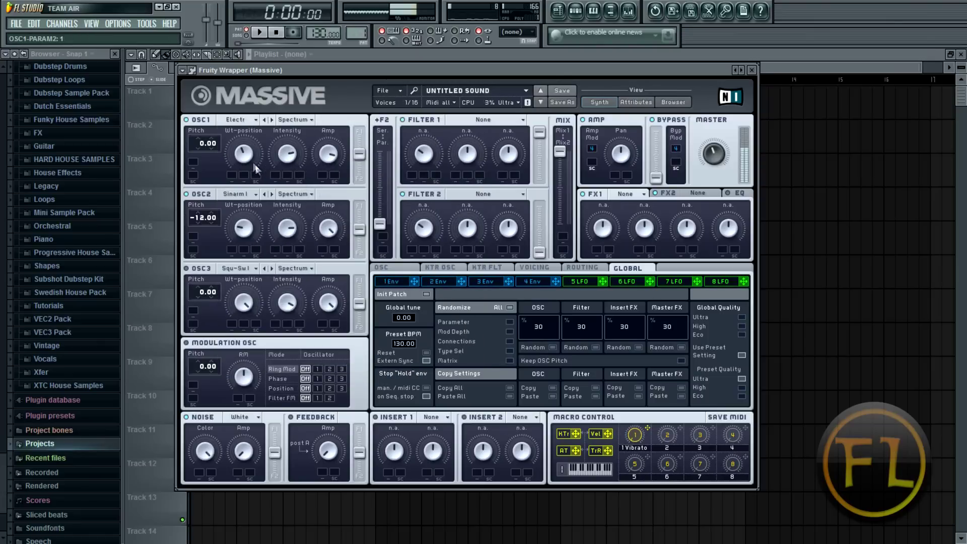
mouse_move(230, 106)
mouse_down()
mouse_move(253, 186)
mouse_move(235, 115)
mouse_up()
Set oscillator 1's wavetable to Drive I and its Wt-position to about the middle.
click(236, 117)
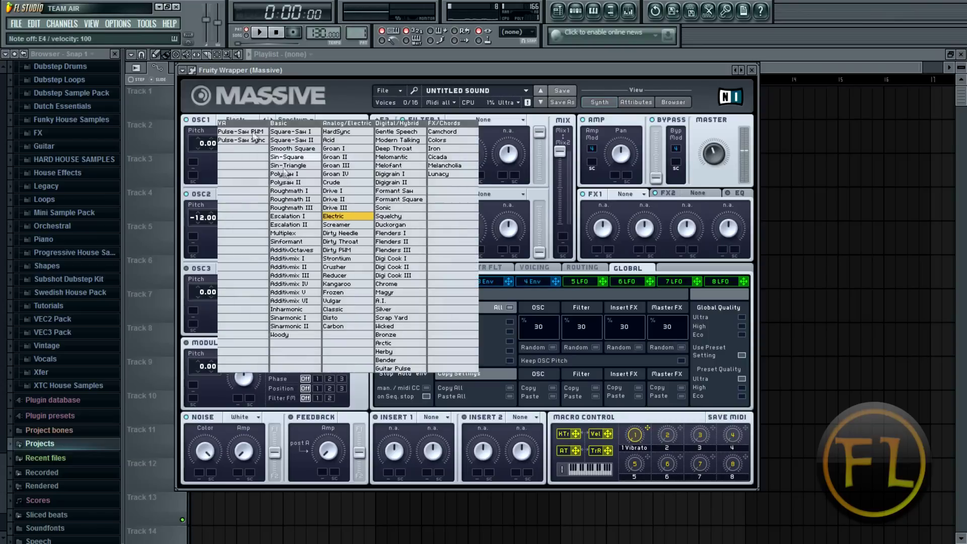
click(338, 197)
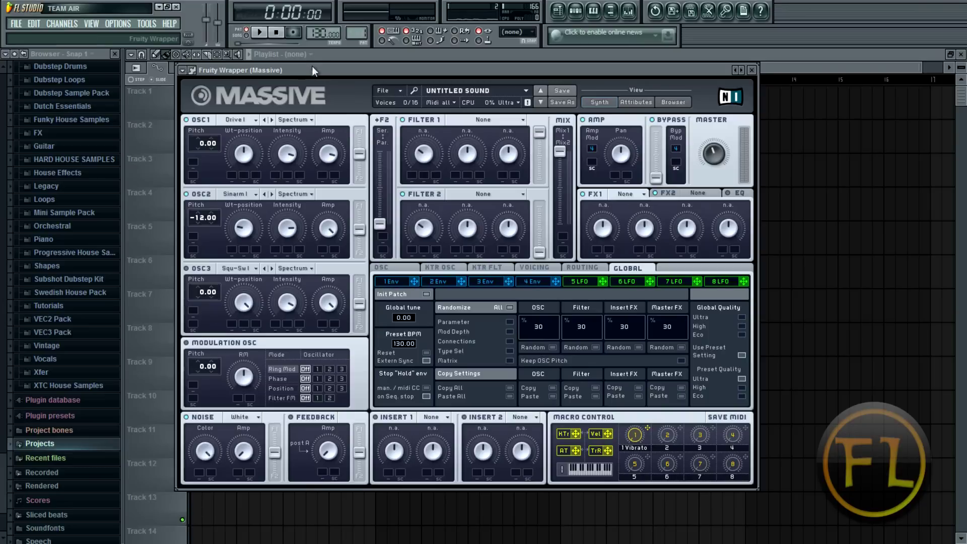
drag(311, 69, 318, 74)
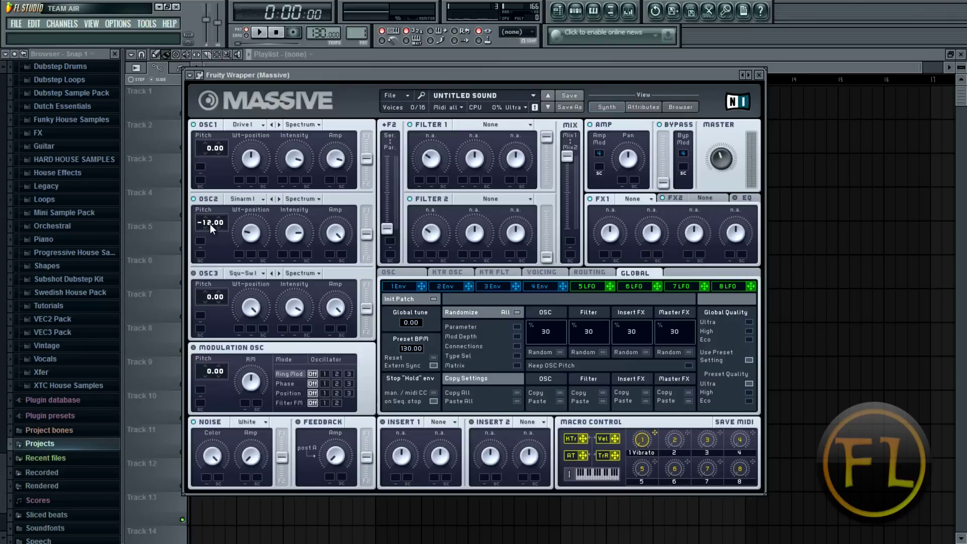
drag(308, 74, 300, 79)
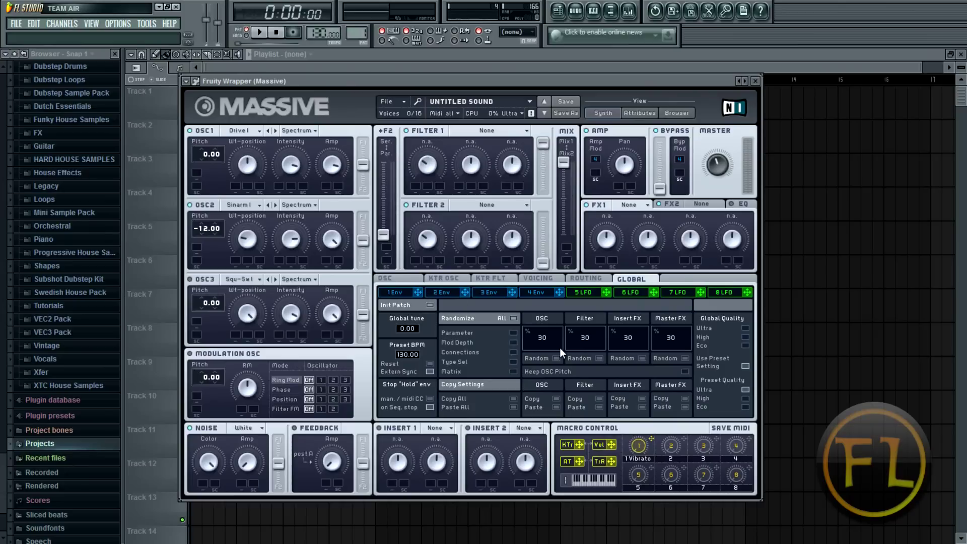
Try the Highpass 4 type on filter 1 and sweep its Cutoff up and down while auditioning.
click(471, 131)
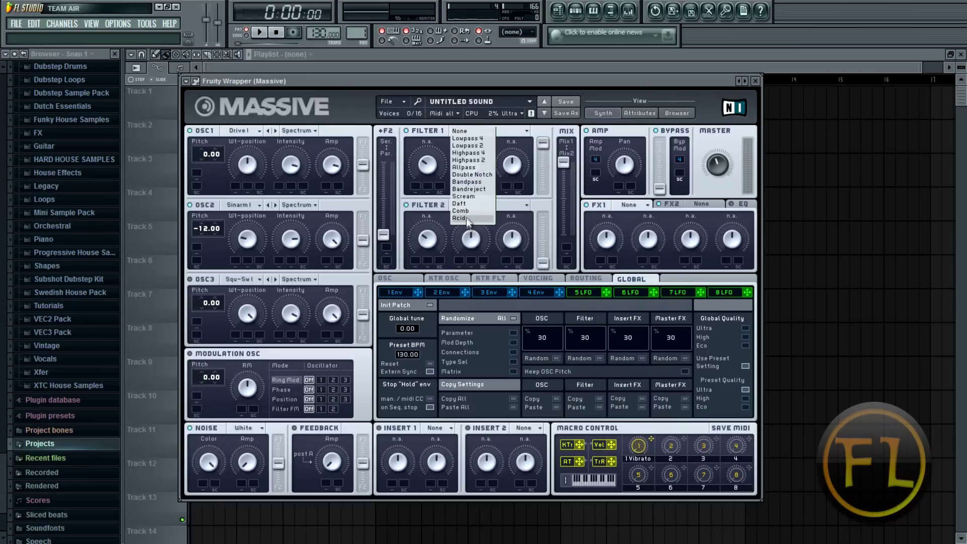
click(485, 153)
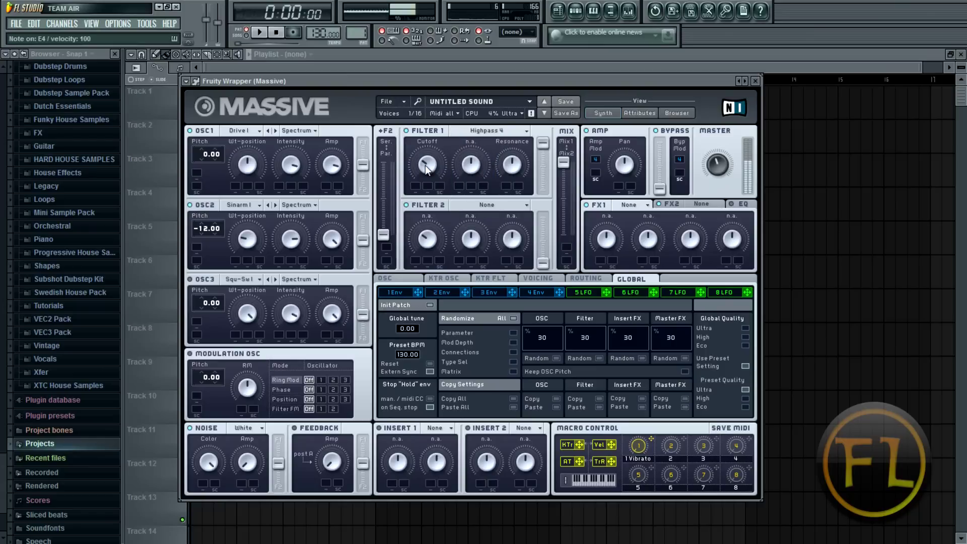
drag(425, 165, 425, 141)
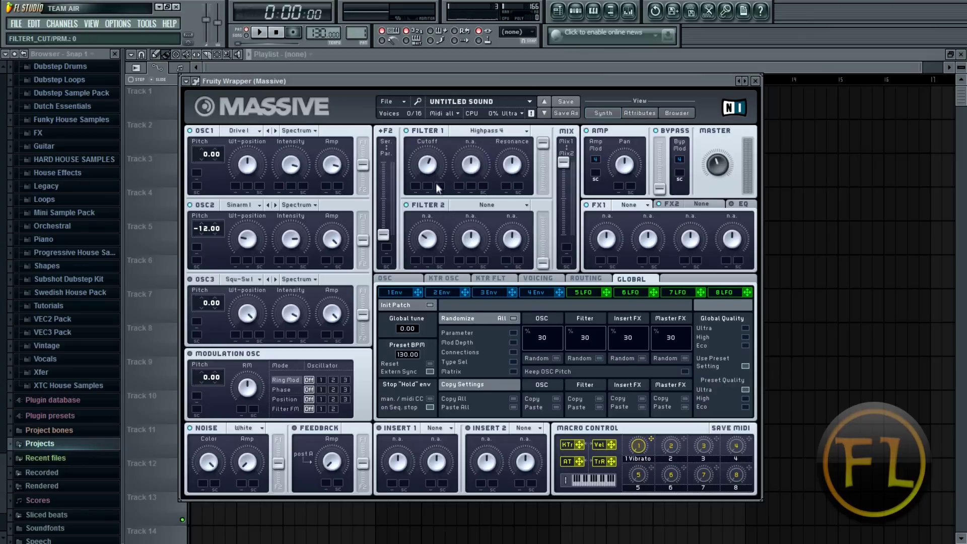
drag(427, 166, 437, 239)
mouse_move(428, 165)
mouse_down()
mouse_move(424, 153)
mouse_move(425, 171)
mouse_up()
key(c)
Make an editor thumbnail of the Massive plugin and list its parameters in the browser.
click(185, 81)
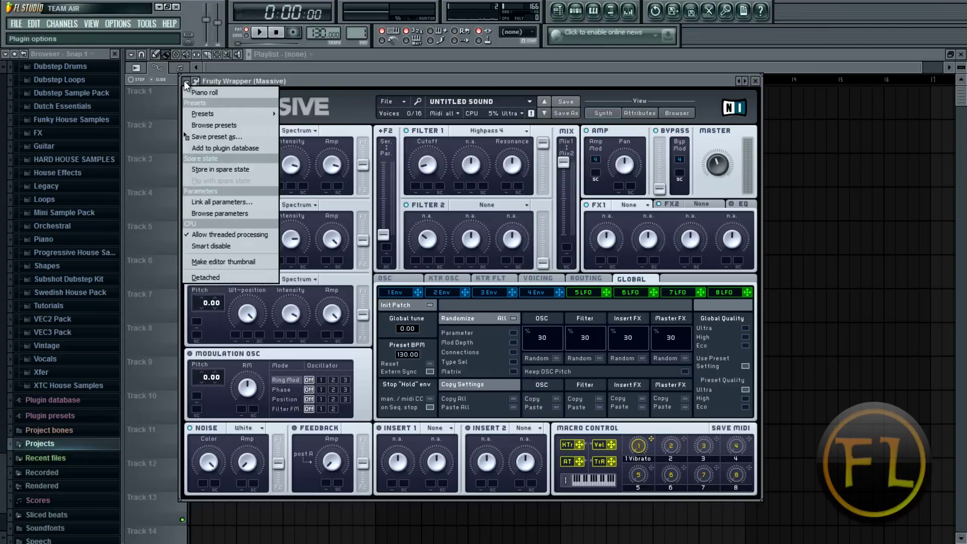
click(215, 262)
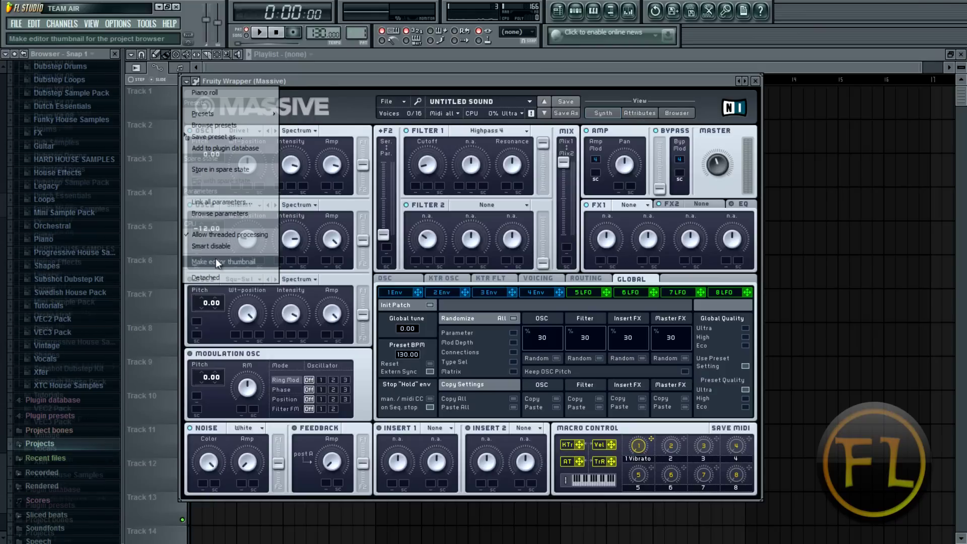
click(51, 72)
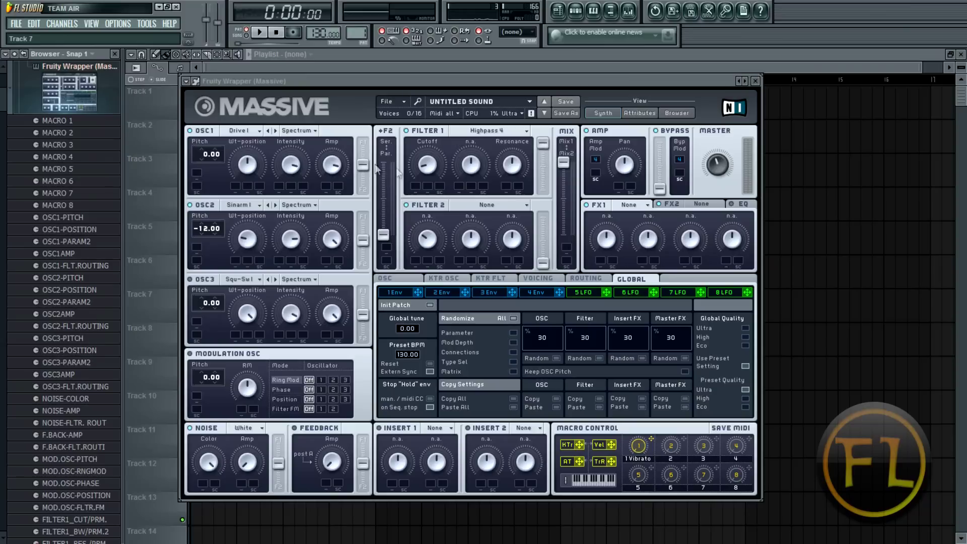
Look up filter 1's cutoff parameter name and bring up the automation clip option for FILTER1_CUT in the browser.
right_click(424, 167)
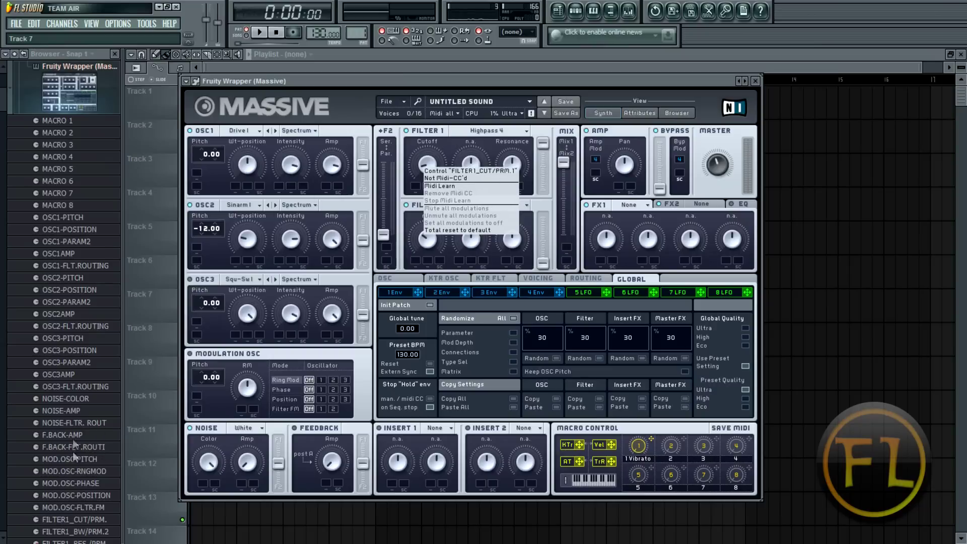
click(87, 521)
click(87, 520)
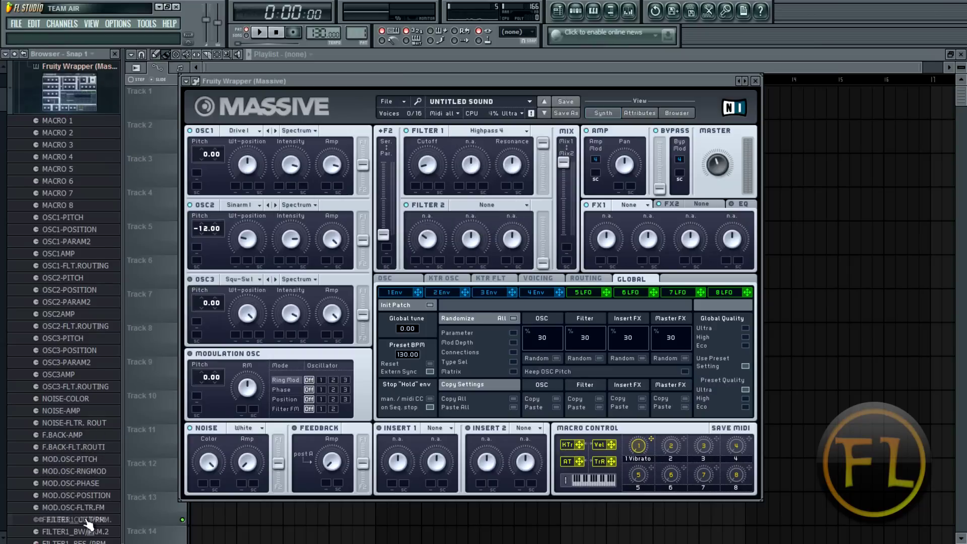
right_click(87, 504)
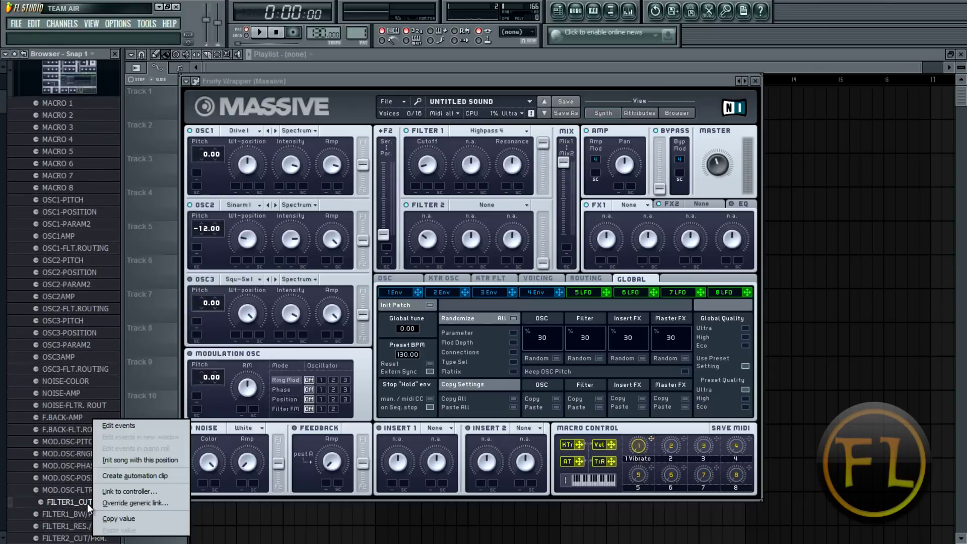
click(110, 477)
Collapse the Current project folder, close the browser and reposition the Massive window.
click(86, 85)
scroll(82, 173, up, 3)
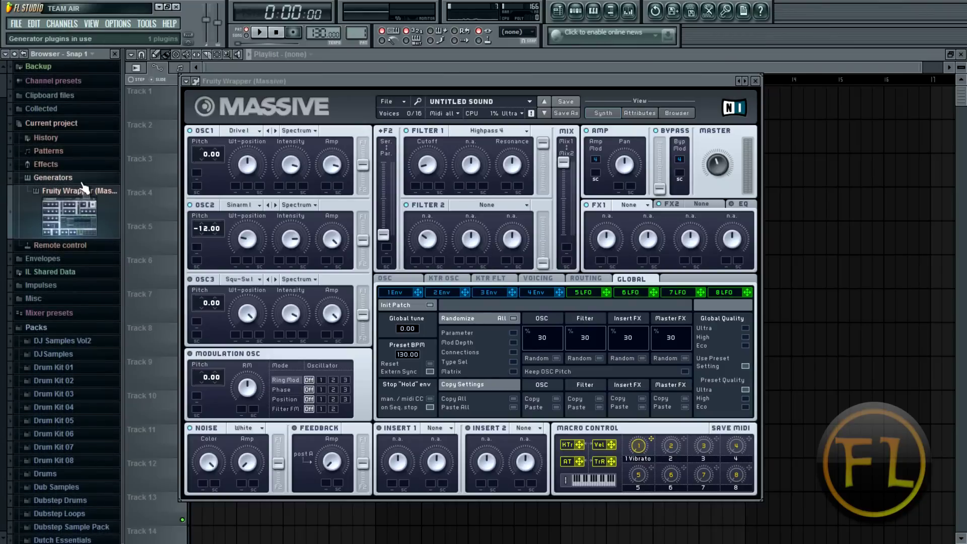
click(41, 128)
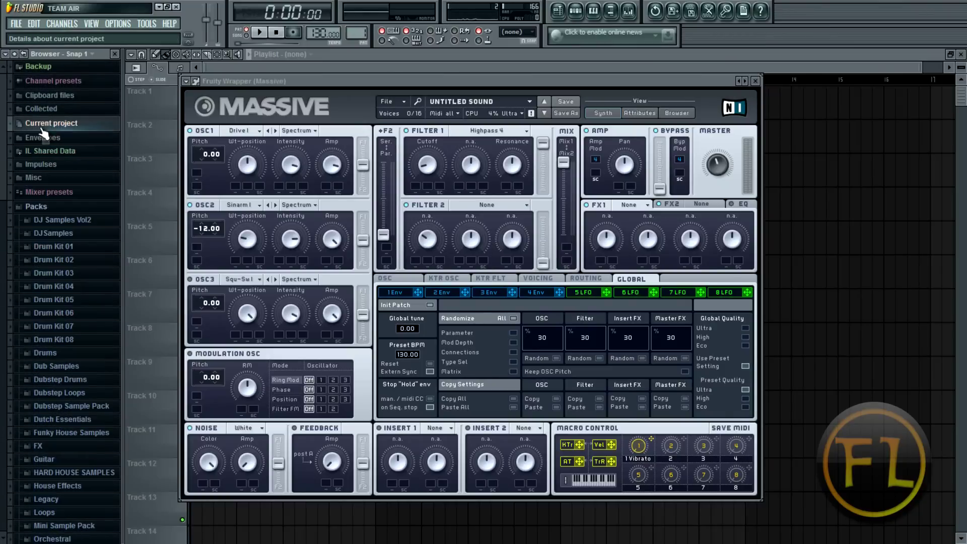
click(115, 54)
drag(229, 81, 268, 65)
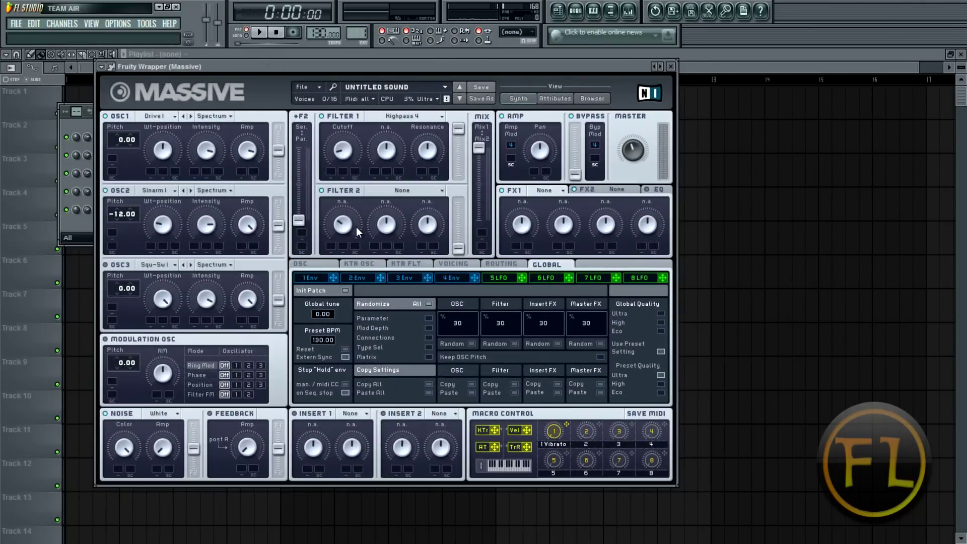
Adjust filter 1's Cutoff and change the filter type to Scream.
drag(339, 150, 335, 134)
click(392, 115)
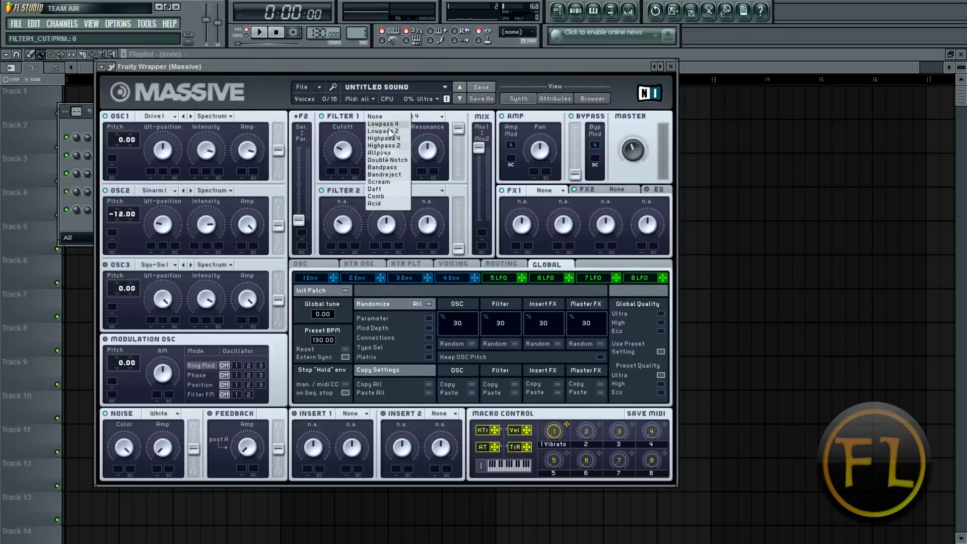
click(381, 181)
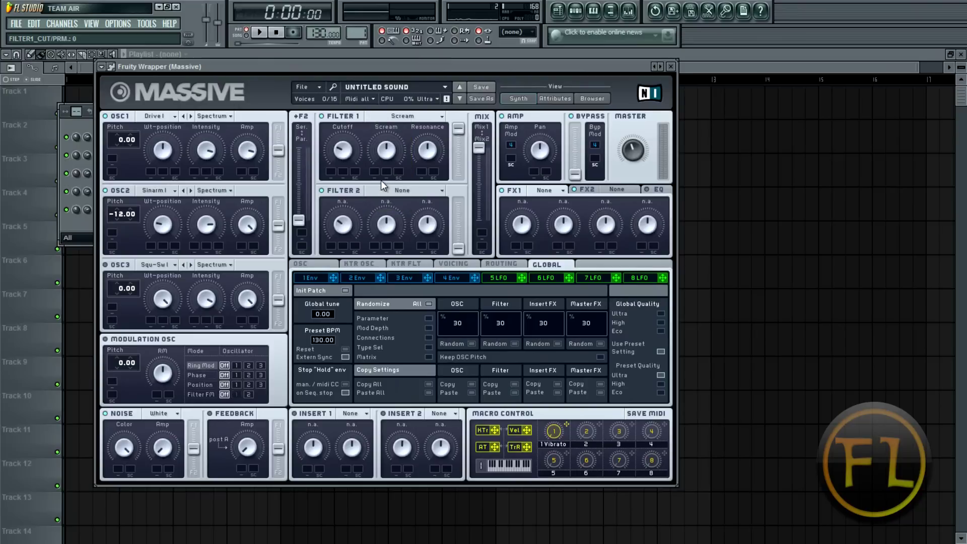
mouse_move(512, 67)
mouse_down()
mouse_move(478, 73)
mouse_move(503, 74)
mouse_up()
Sweep filter 1's Cutoff up and down while auditioning, leaving it at maximum.
drag(337, 158, 330, 92)
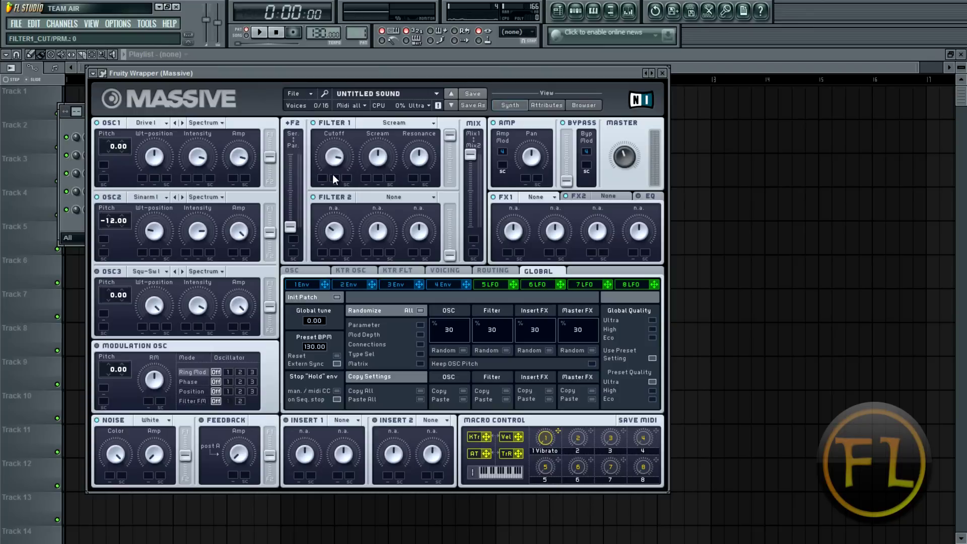
drag(328, 163, 334, 218)
drag(333, 157, 321, 126)
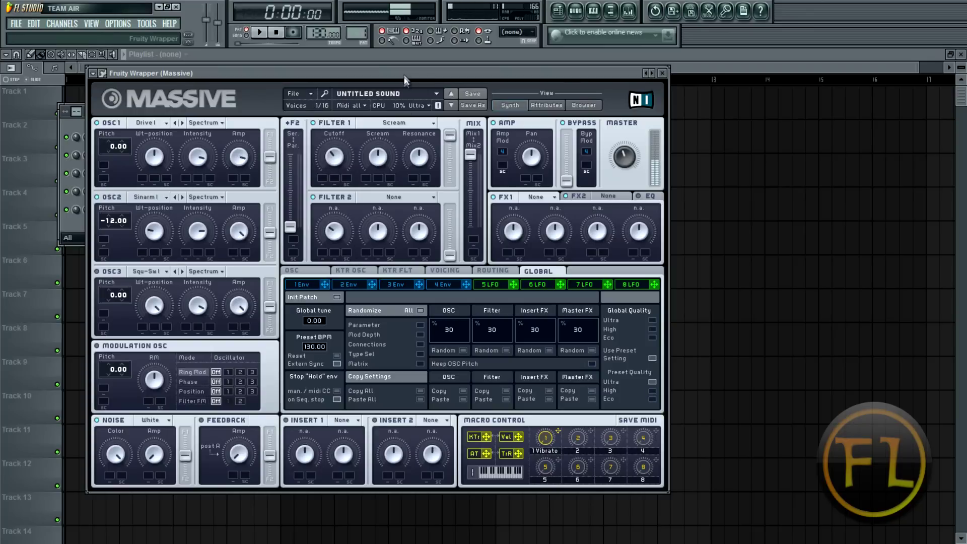
drag(333, 159, 320, 104)
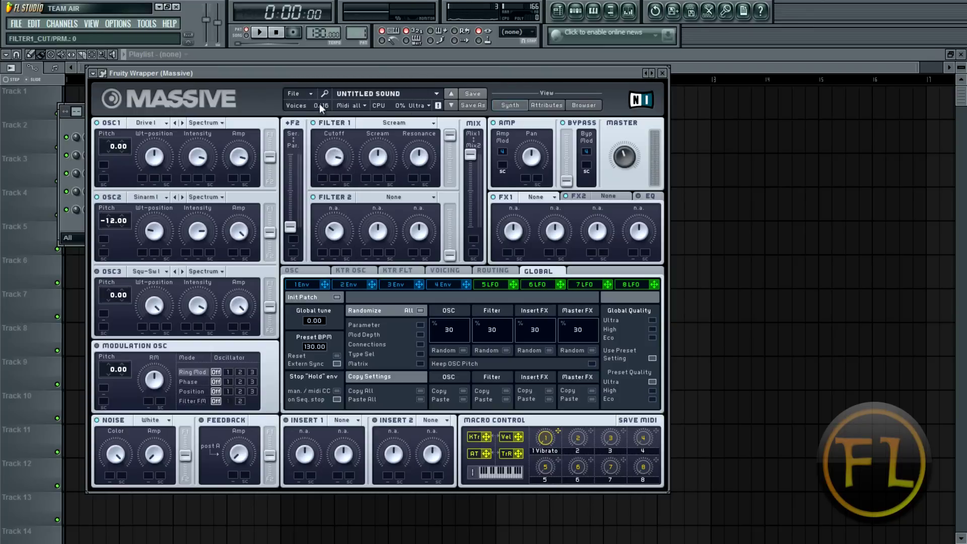
key(c)
drag(333, 157, 334, 127)
key(c)
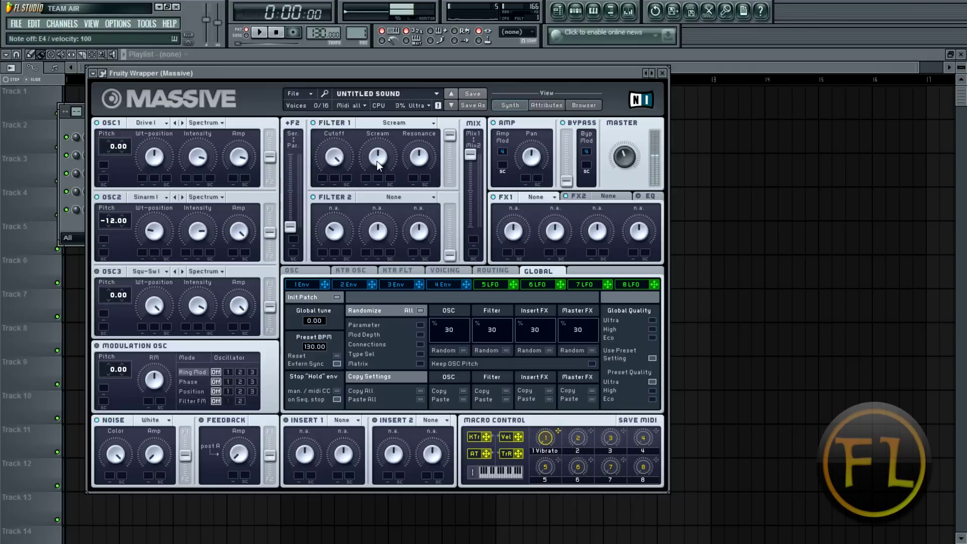
Raise filter 1's Scream and Resonance to slightly above the middle while auditioning.
mouse_move(377, 161)
mouse_down()
mouse_move(370, 126)
mouse_move(376, 151)
mouse_up()
key(c)
drag(417, 150, 414, 116)
key(c)
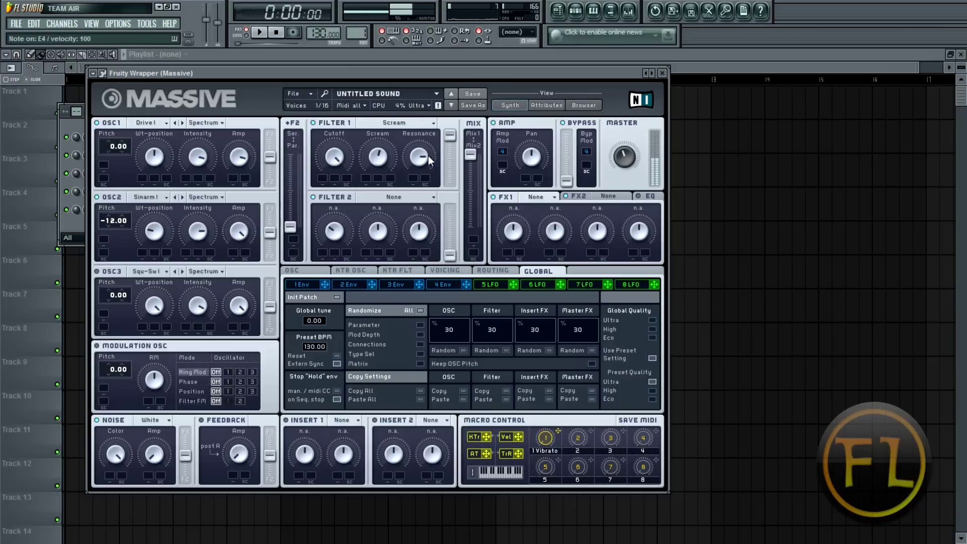
drag(428, 156, 423, 168)
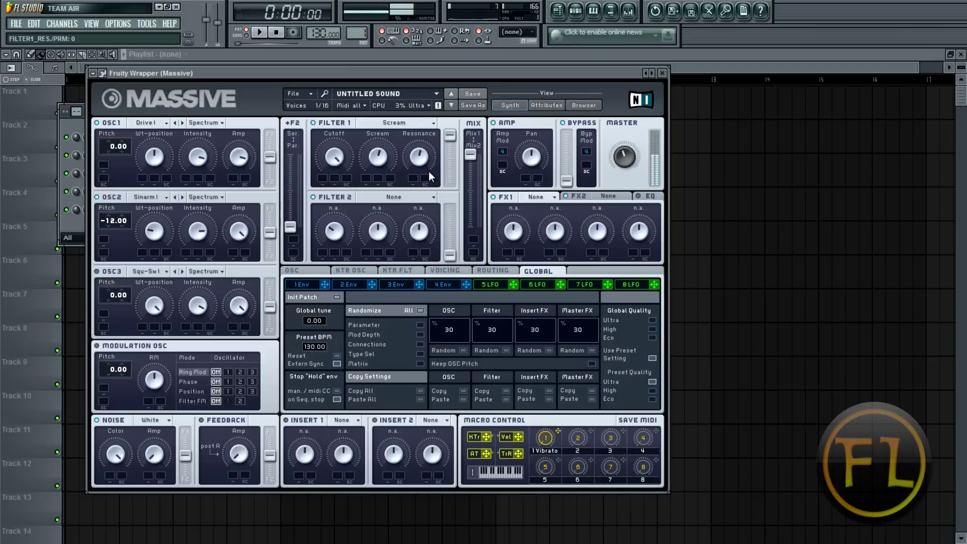
Move the Massive window aside and review the filter types available for filter 1.
drag(385, 73, 403, 73)
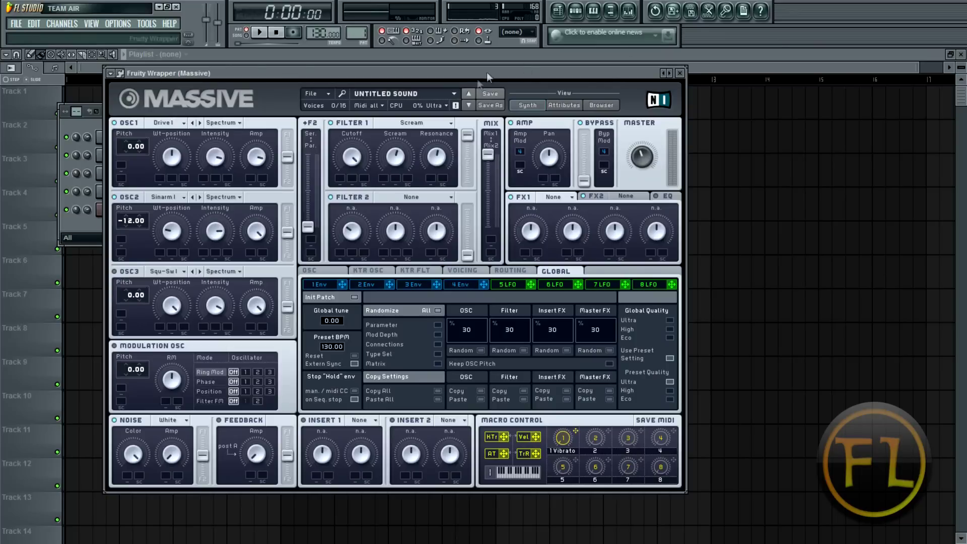
click(437, 123)
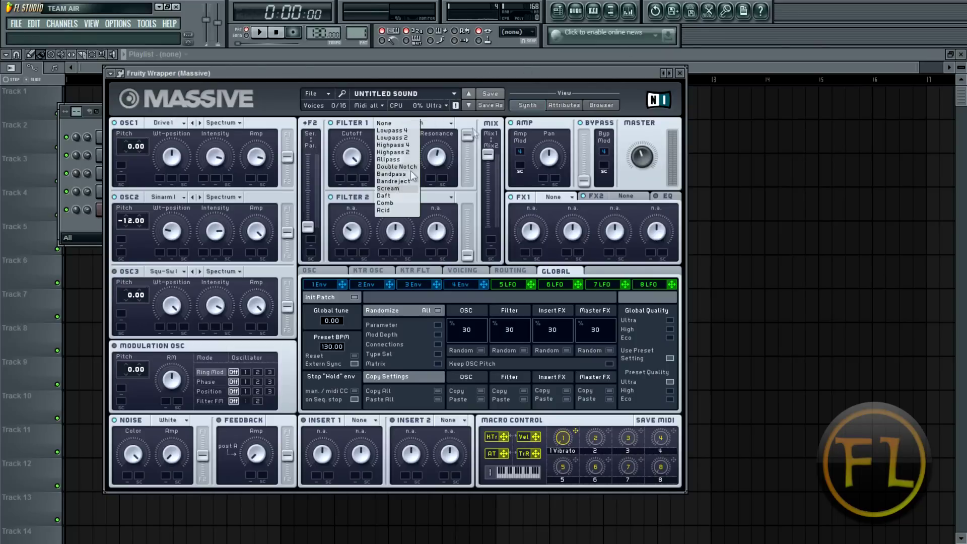
click(466, 123)
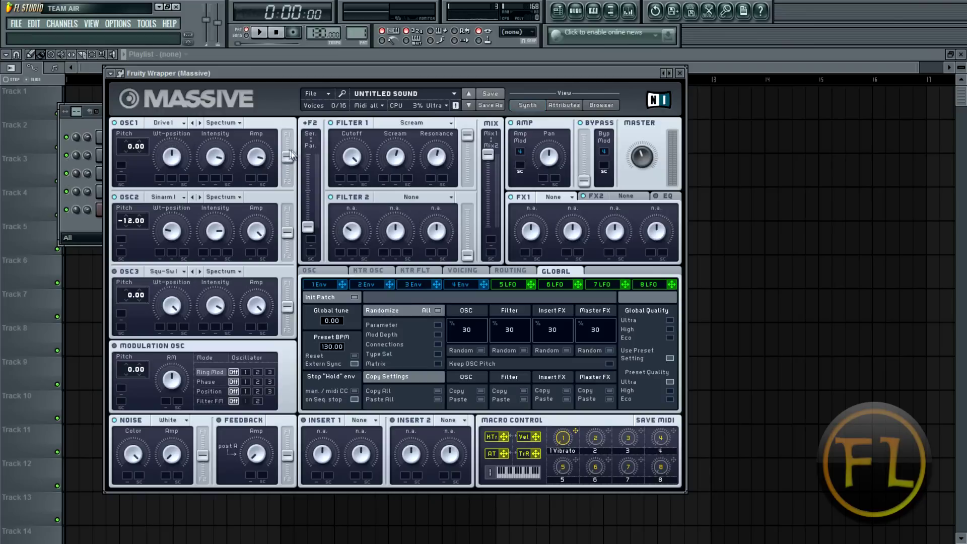
Route oscillator 1 fully into filter 1, audition it, and shift the routing partway back toward filter 2.
drag(288, 158, 275, 98)
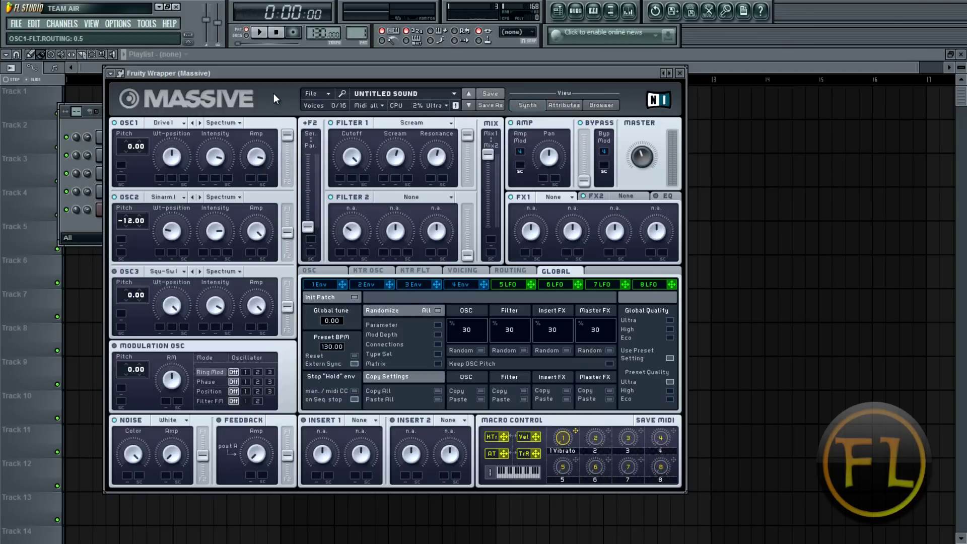
key(q)
drag(289, 135, 296, 168)
Set filter 2 to Highpass 4 and route oscillator 2 toward it while sweeping filter 2's Cutoff.
click(395, 198)
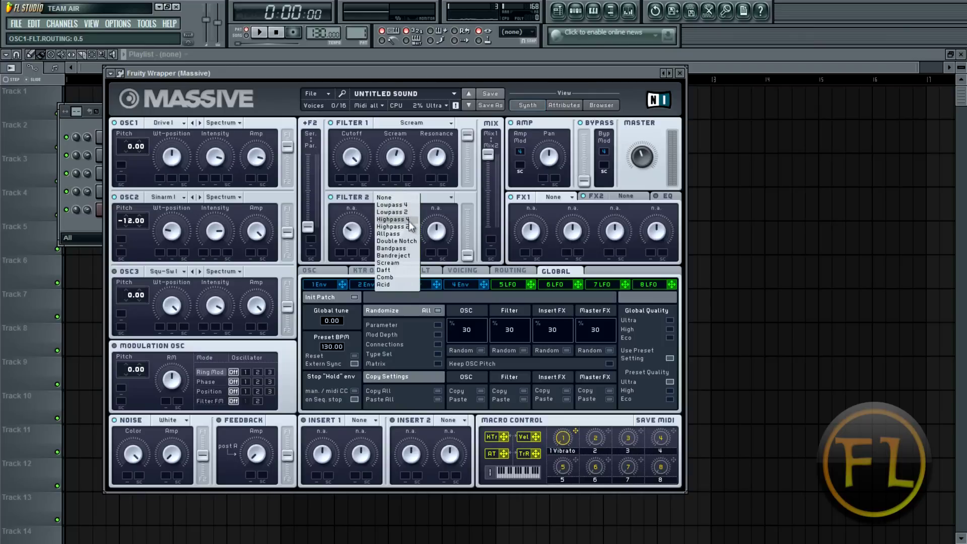
click(409, 220)
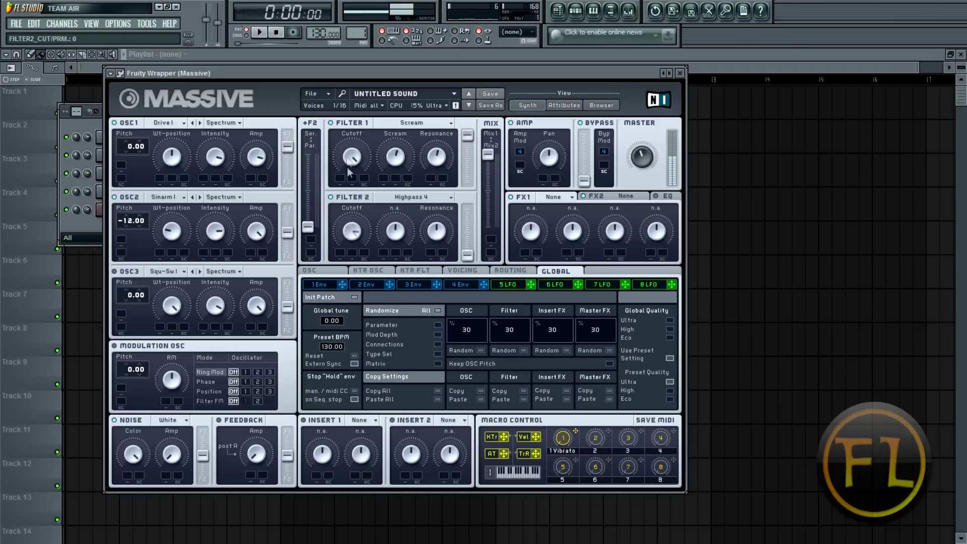
drag(287, 232, 292, 256)
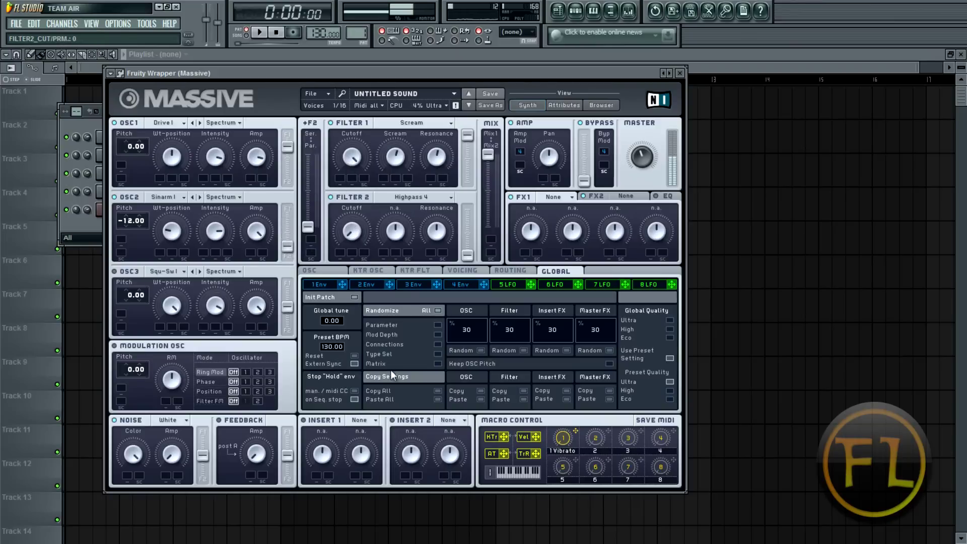
Return oscillator 2's filter routing to the middle and switch filter 2 off.
drag(288, 248, 288, 231)
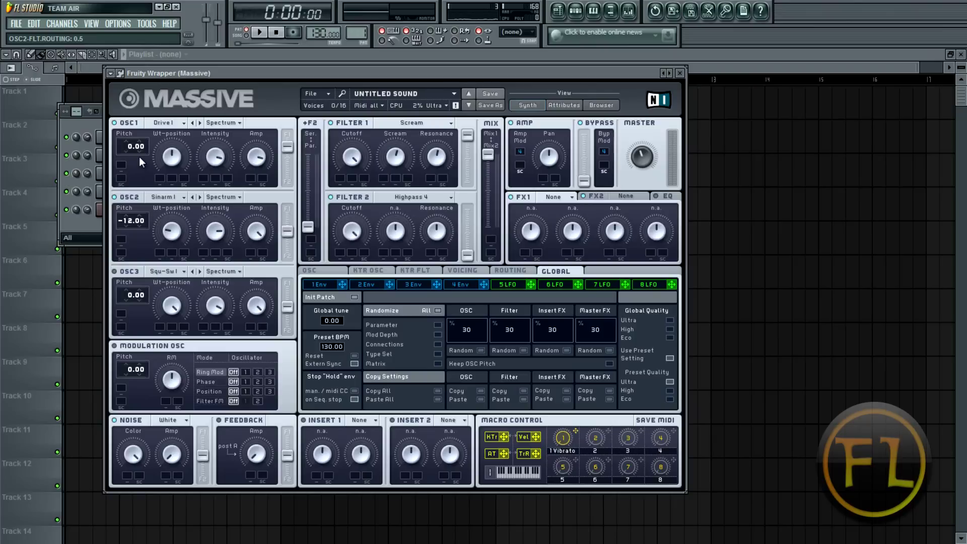
click(330, 197)
drag(523, 73, 514, 69)
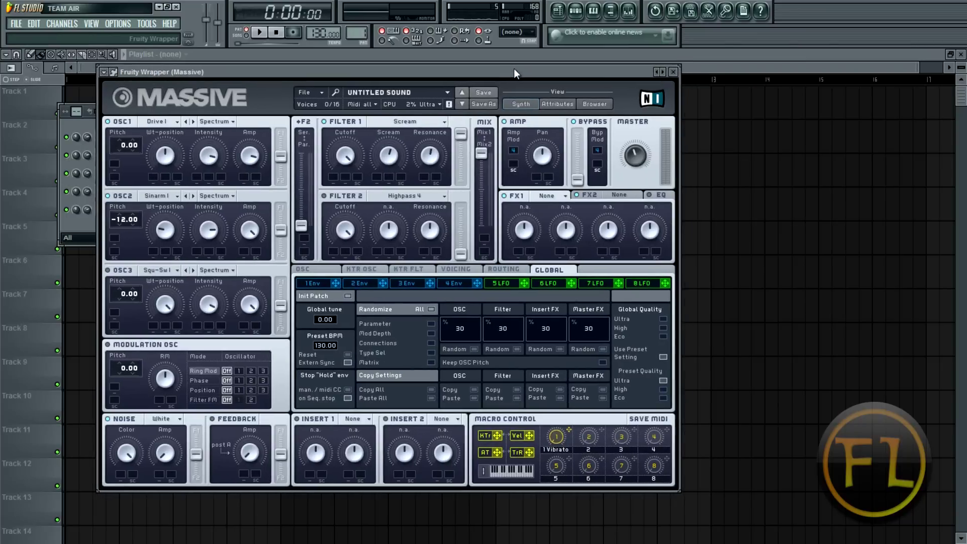
Look at envelope 1's curve, switch to envelope 4 and audition the sound.
click(318, 285)
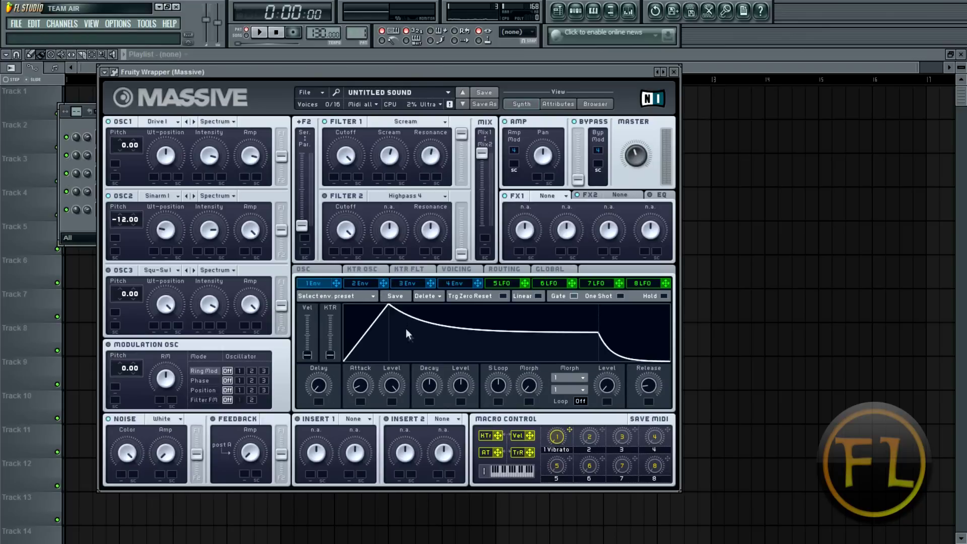
click(460, 284)
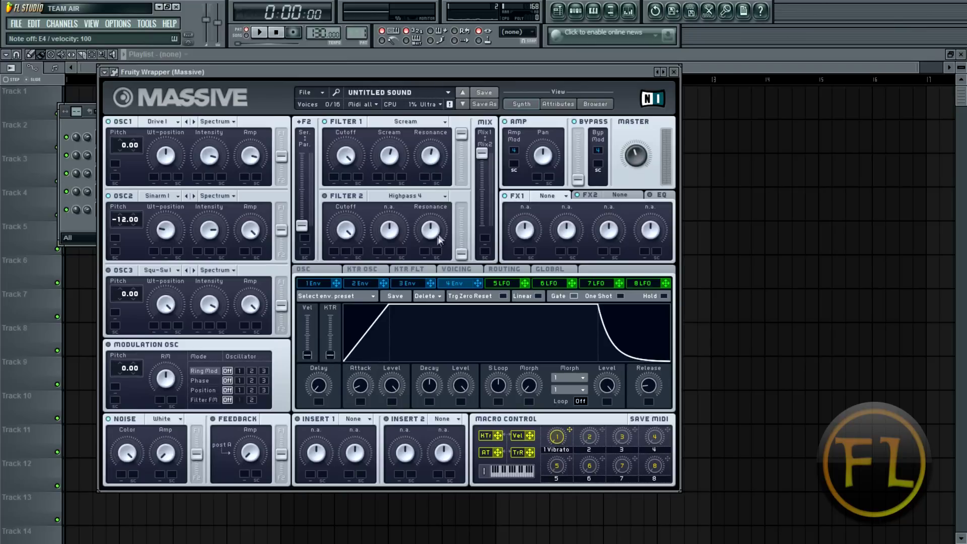
key(c)
Lower envelope 4's attack level and lengthen its attack time while auditioning.
drag(391, 387, 392, 423)
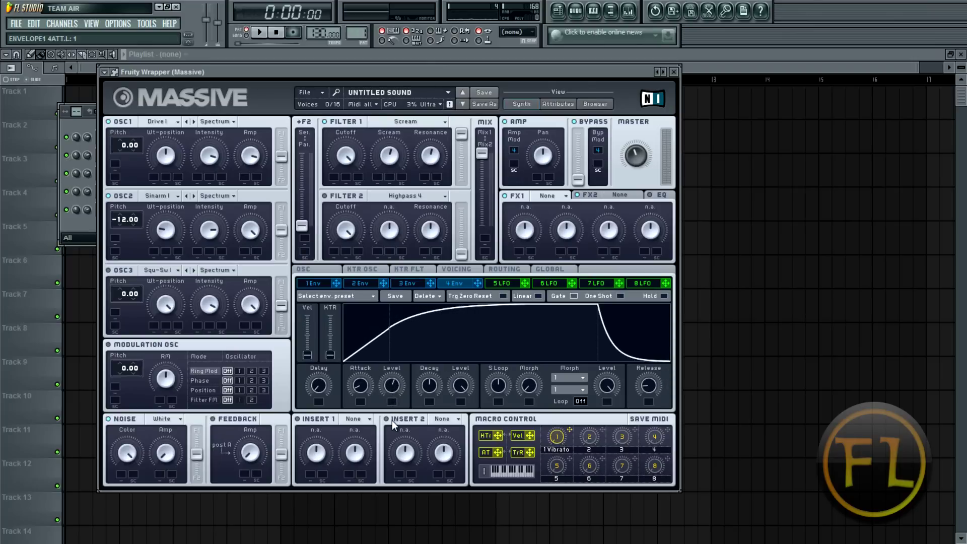
key(c)
drag(364, 384, 391, 400)
key(c)
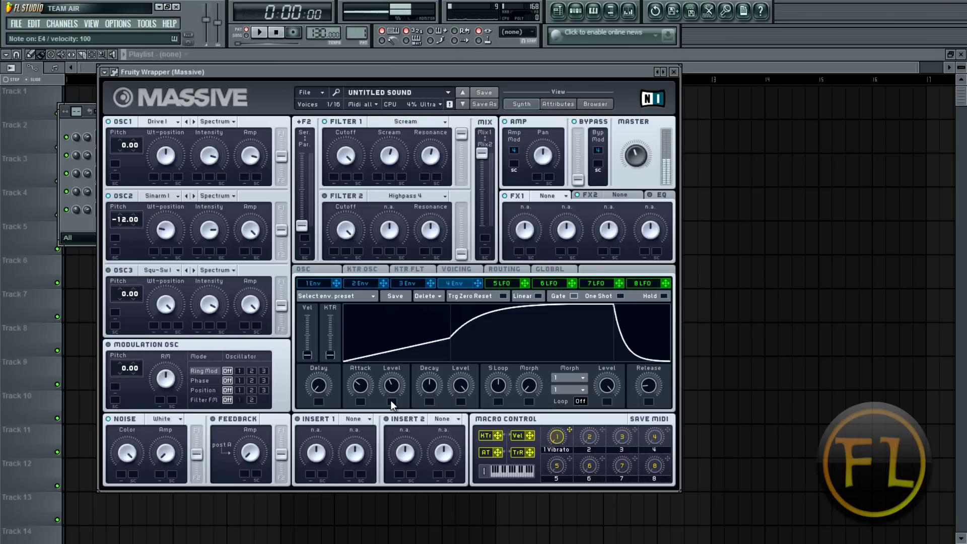
Shorten envelope 4's attack time and raise its attack level to maximum.
drag(357, 384, 366, 424)
drag(392, 386, 386, 367)
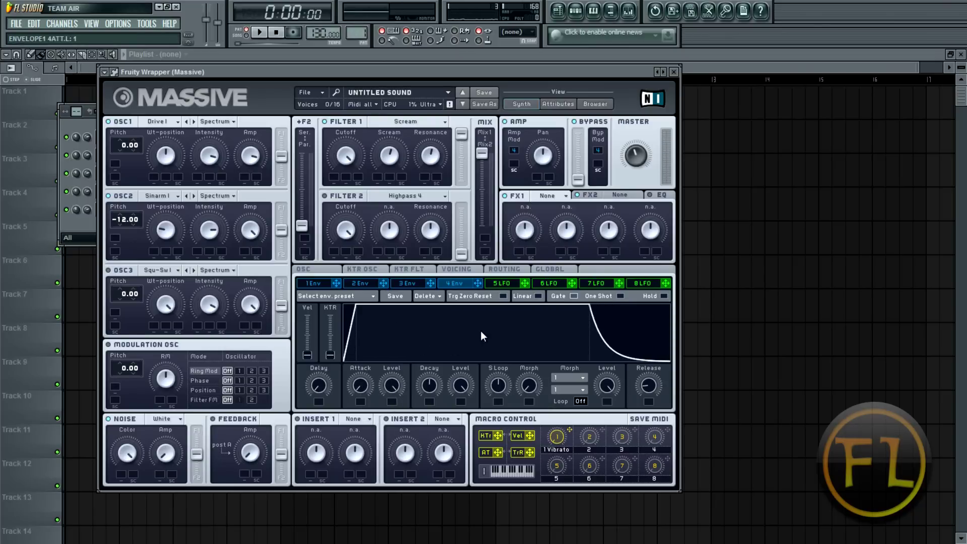
Try a longer attack, a lower attack level and altered decay time and level on envelope 4 while auditioning.
key(c)
drag(364, 376, 360, 359)
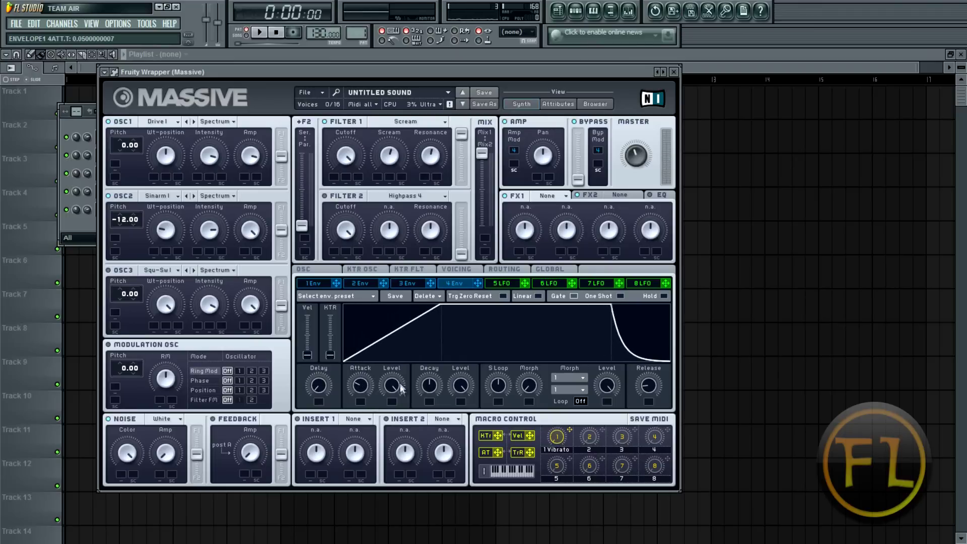
drag(392, 399, 396, 442)
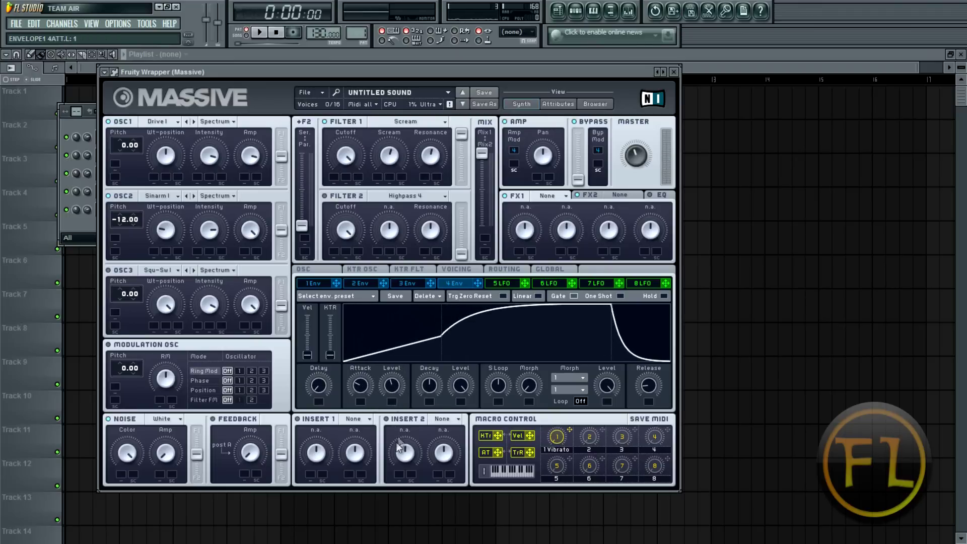
drag(434, 377, 462, 383)
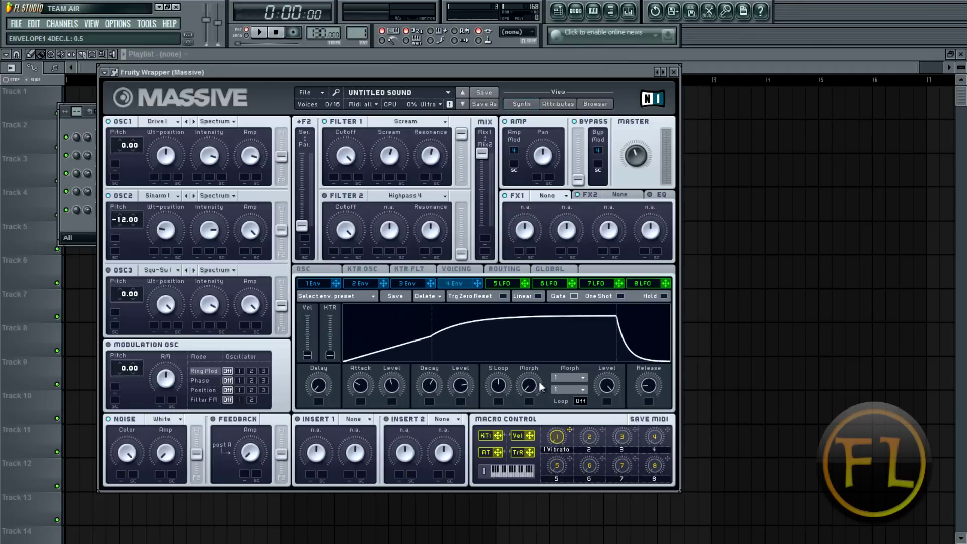
key(c)
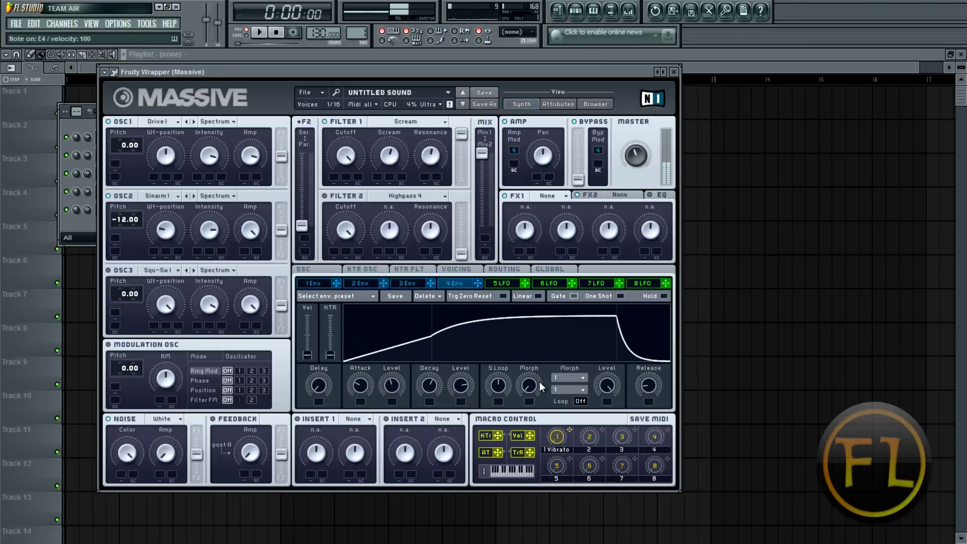
Raise envelope 4's attack level, decay time and decay level to maximum.
drag(398, 391, 391, 343)
drag(428, 384, 429, 353)
drag(431, 386, 431, 345)
drag(460, 385, 457, 352)
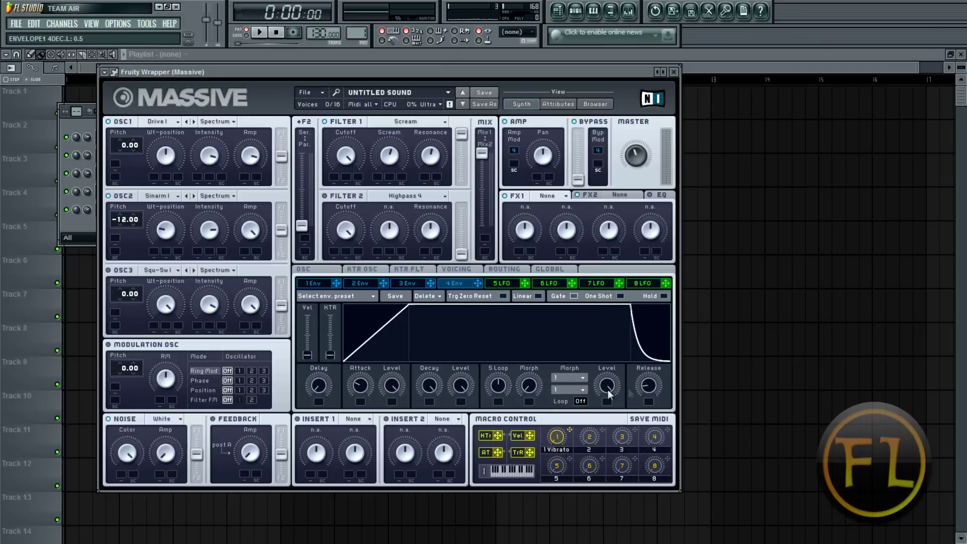
Try a much longer release time on envelope 4 and audition the sound.
drag(649, 384, 647, 328)
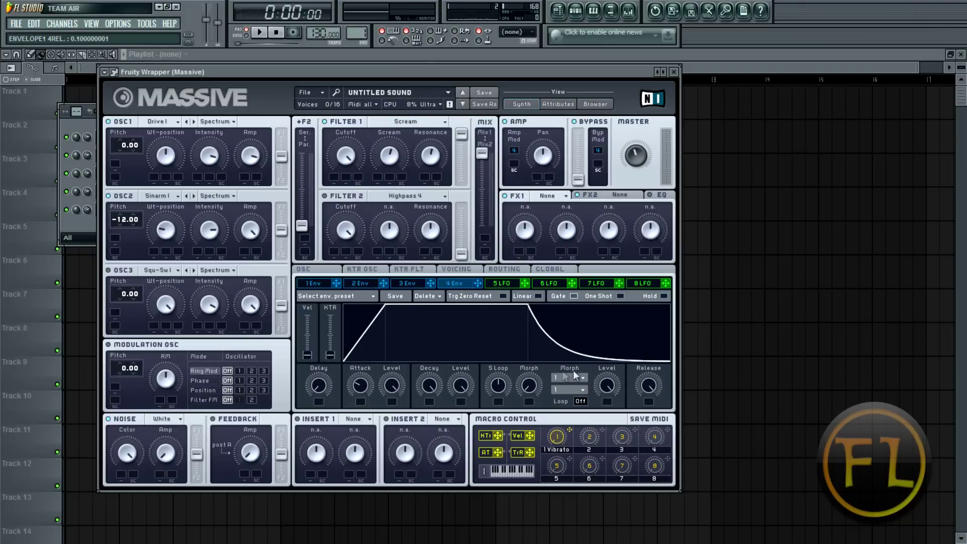
key(c)
key(c)
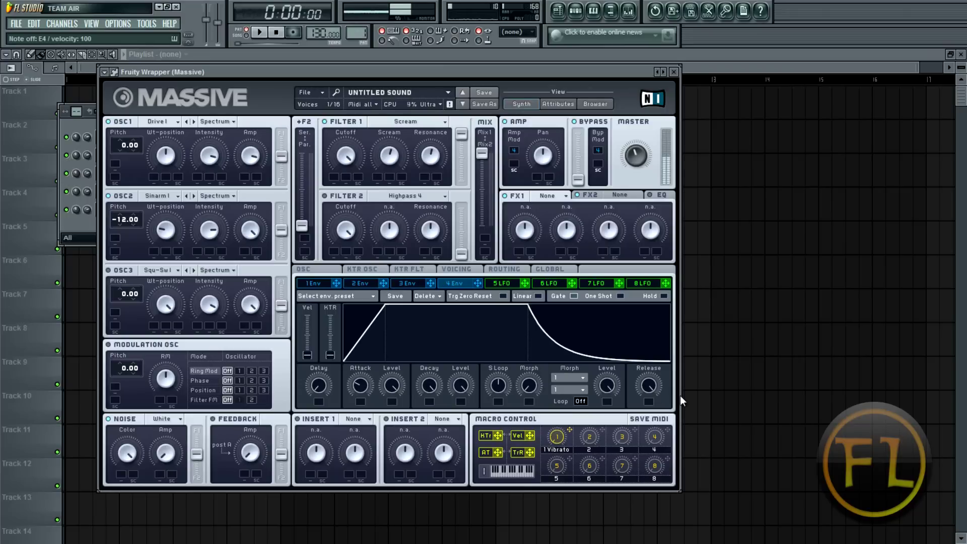
Stop the sound, set envelope 4's release time to a medium length and audition it.
click(276, 32)
drag(648, 383, 648, 385)
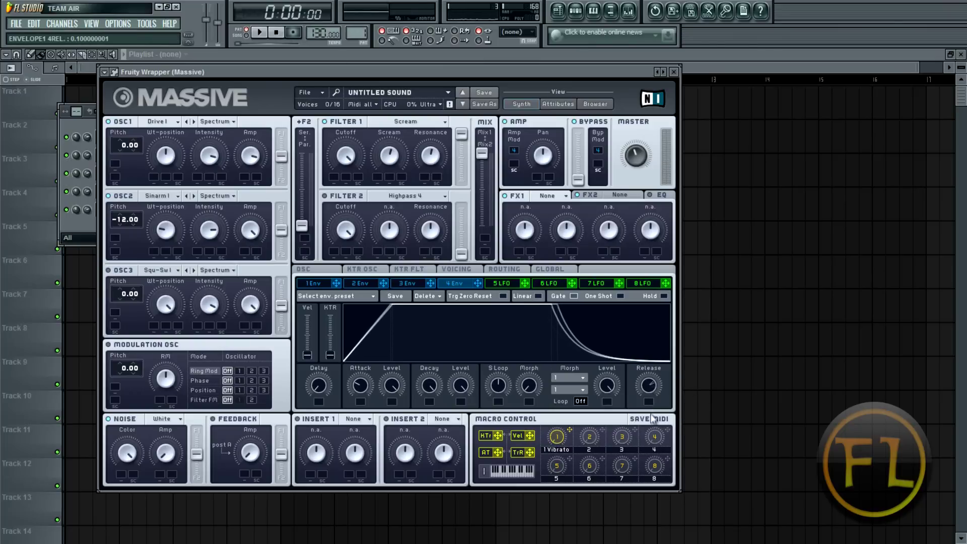
key(c)
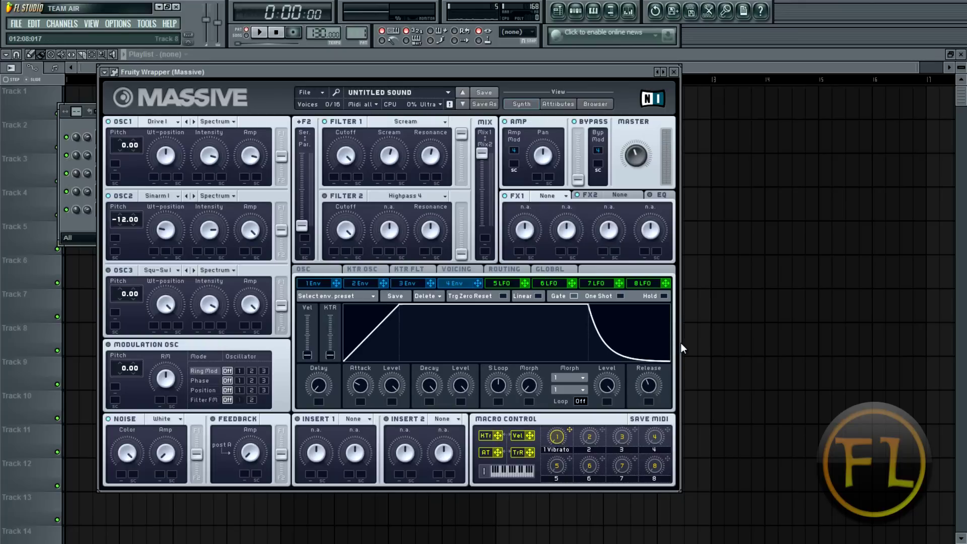
key(c)
key(c)
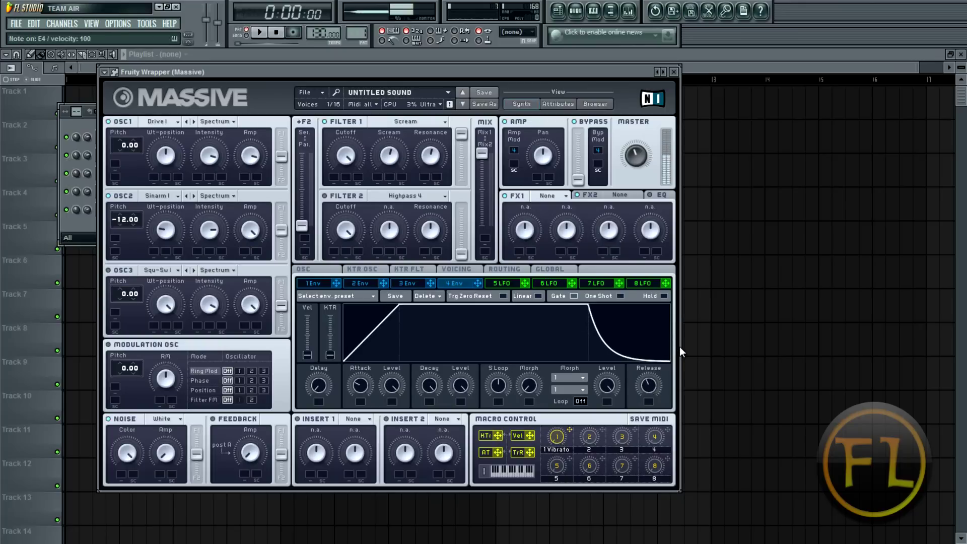
Shorten envelope 4's release and attack times while auditioning the sound.
drag(651, 385, 648, 376)
key(c)
key(c)
key(c)
key(c)
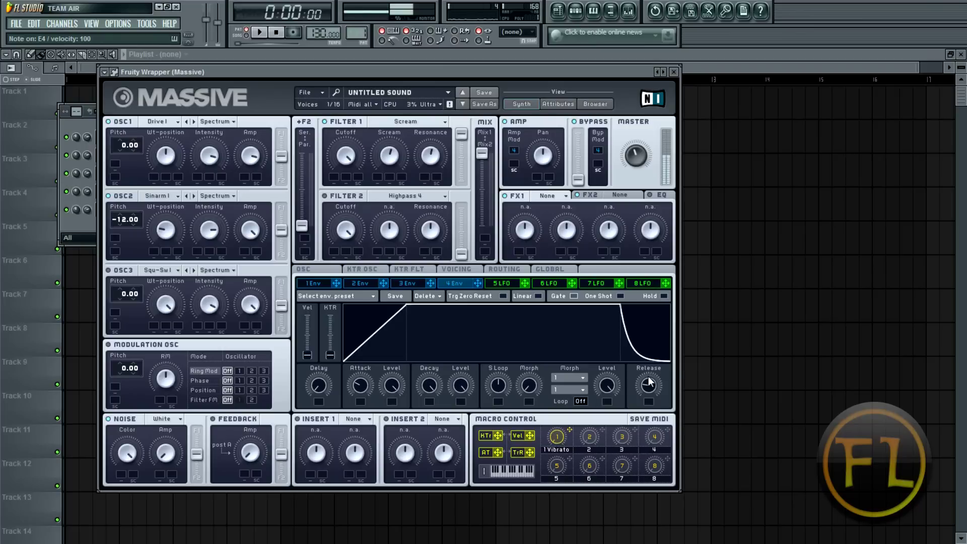
drag(360, 385, 361, 402)
key(c)
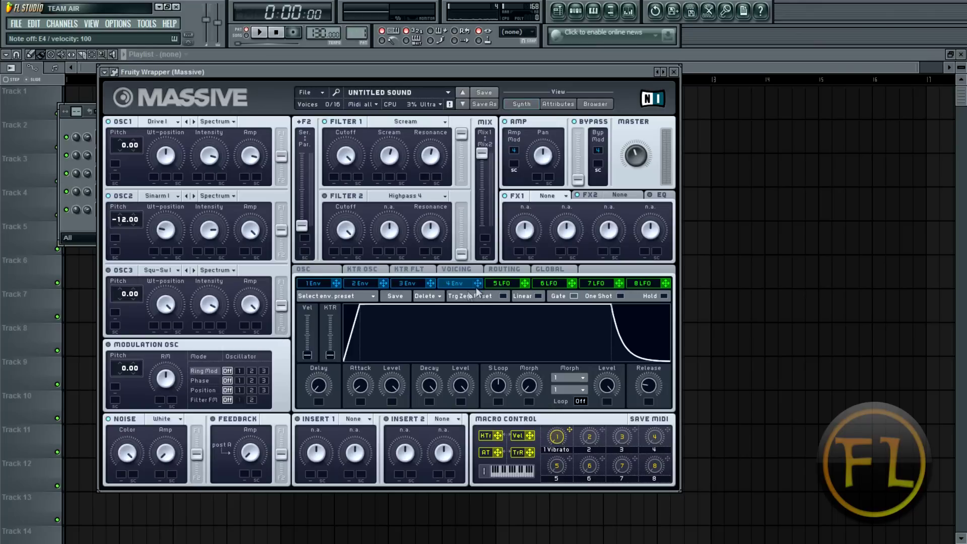
Lower envelope 1's decay level and assign envelope 1 to modulate filter 1's cutoff, auditioning the sound.
click(326, 283)
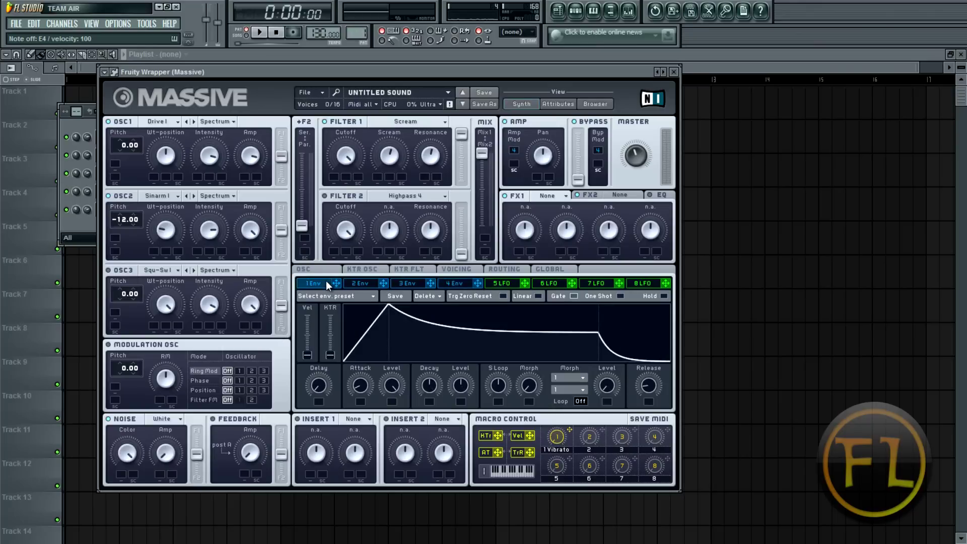
click(393, 386)
drag(464, 385, 464, 399)
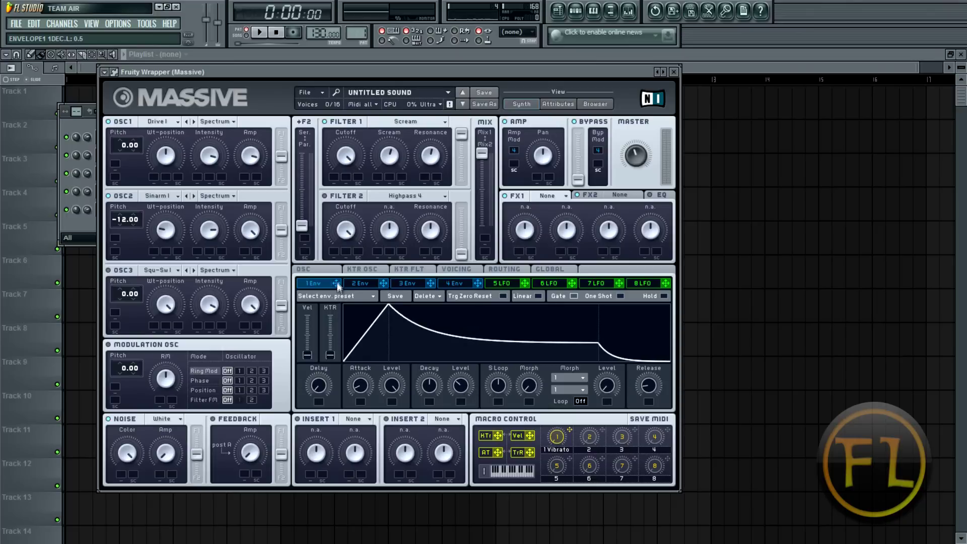
drag(337, 283, 333, 234)
key(c)
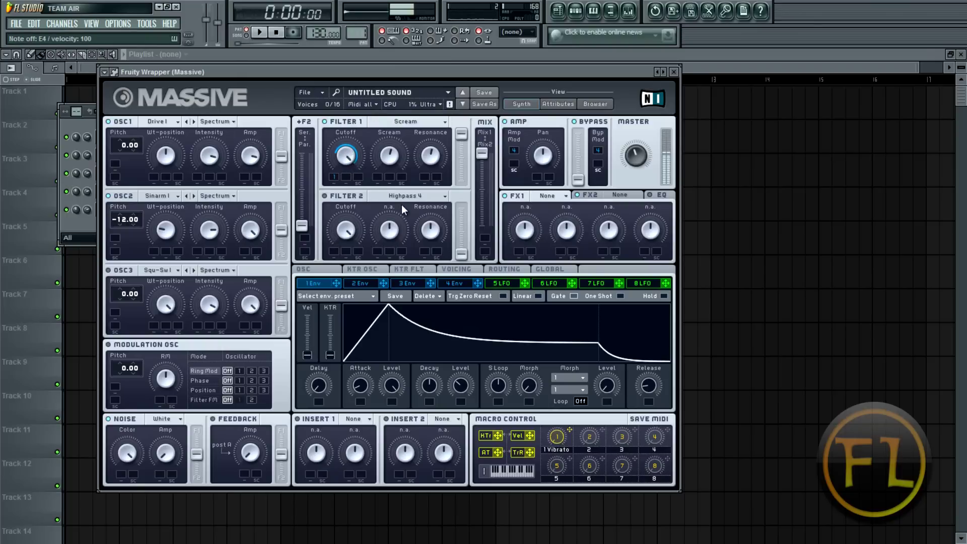
key(c)
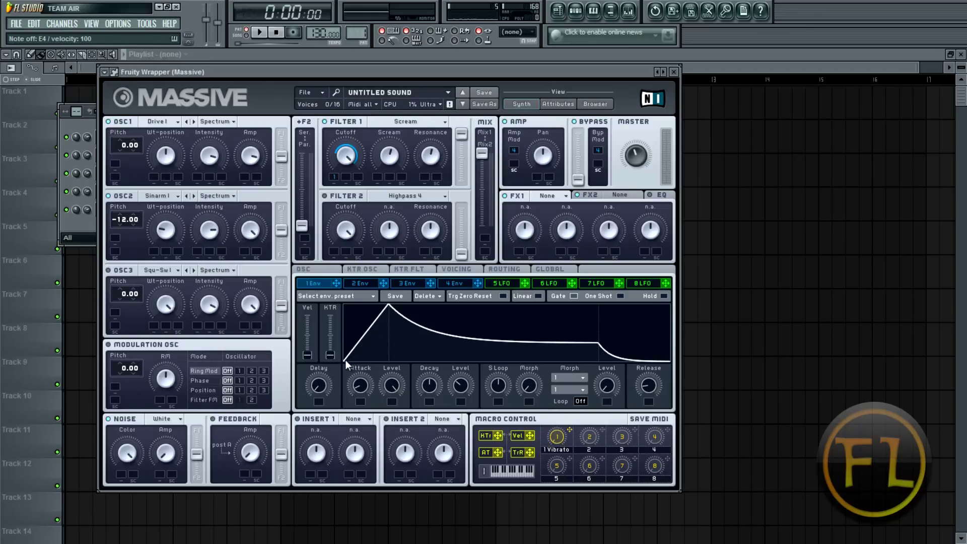
key(c)
Narrow envelope 1's modulation range on filter 1's cutoff and adjust the envelope's decay level while auditioning.
drag(464, 383, 462, 340)
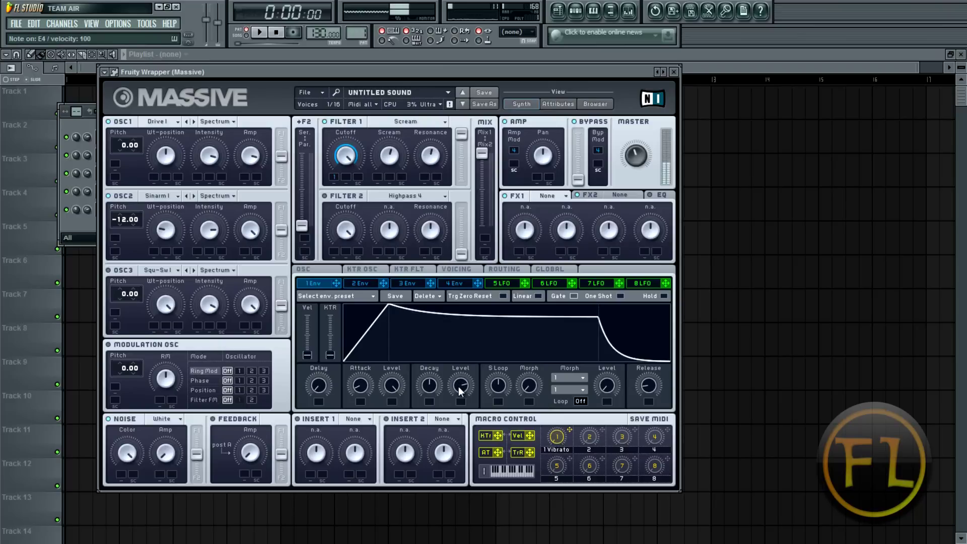
drag(331, 171, 333, 177)
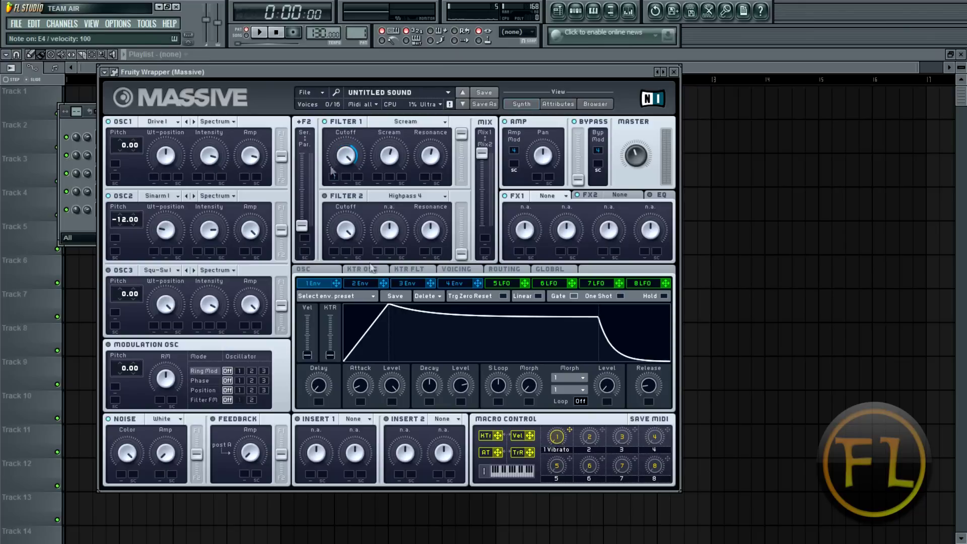
mouse_move(460, 392)
mouse_down()
mouse_move(461, 409)
mouse_move(461, 388)
mouse_move(462, 399)
mouse_up()
key(c)
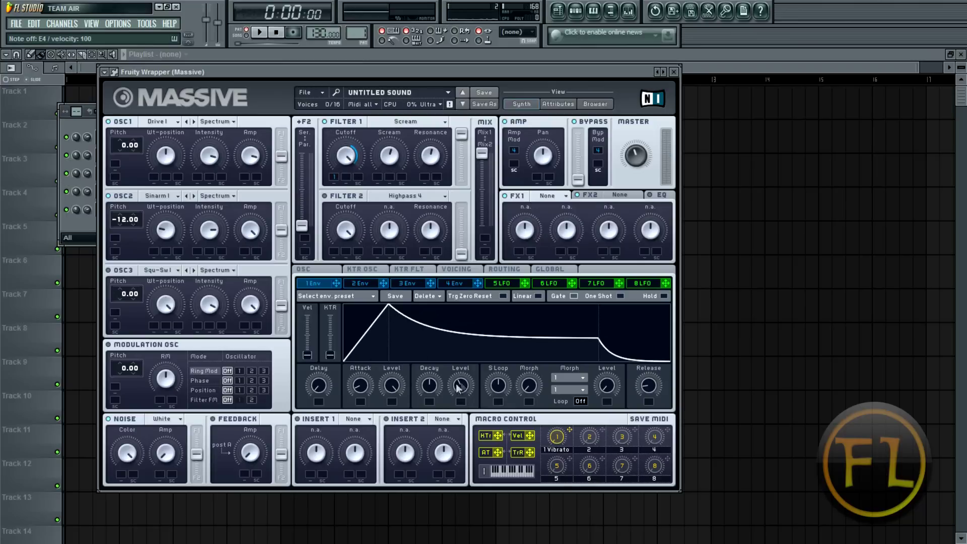
drag(460, 387, 461, 394)
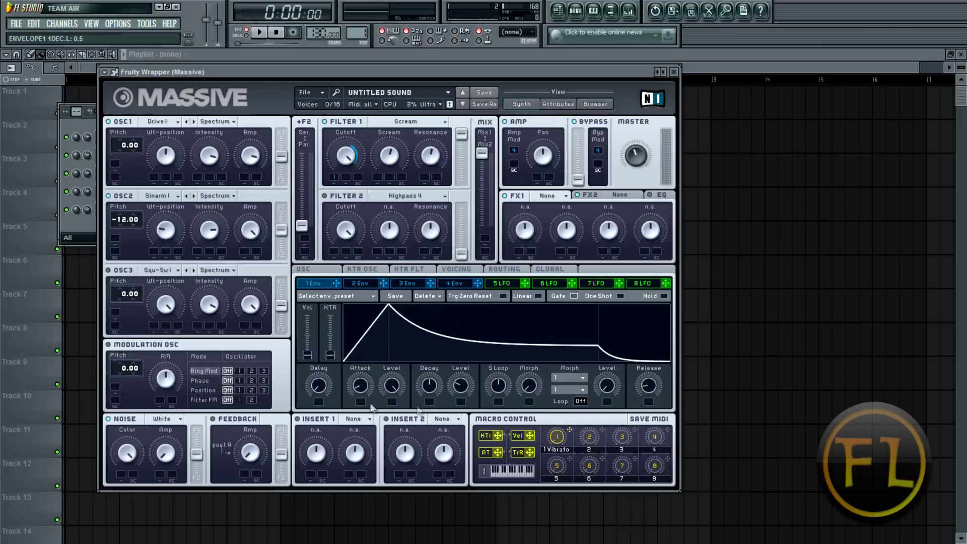
key(c)
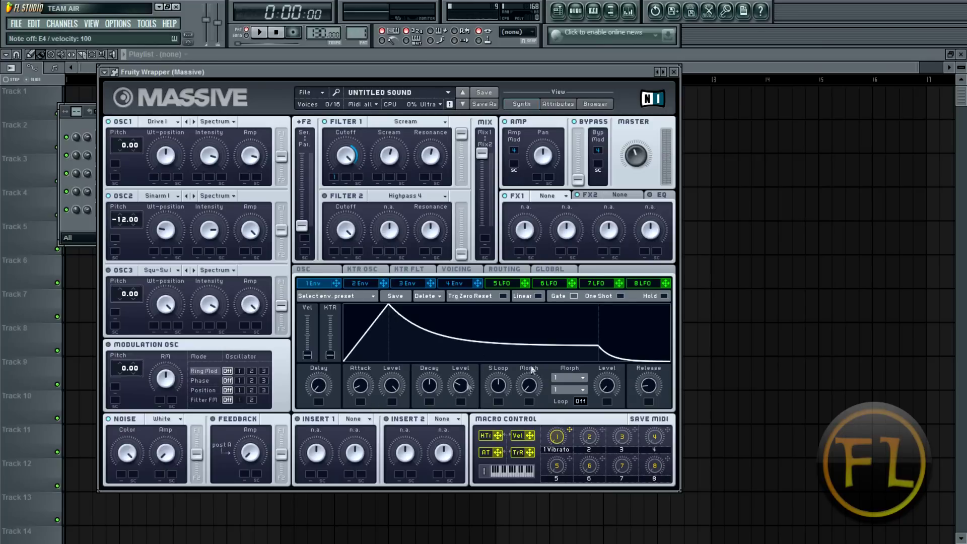
Sweep envelope 1's decay level up to maximum and down to minimum, and audition the sound.
drag(459, 388, 422, 170)
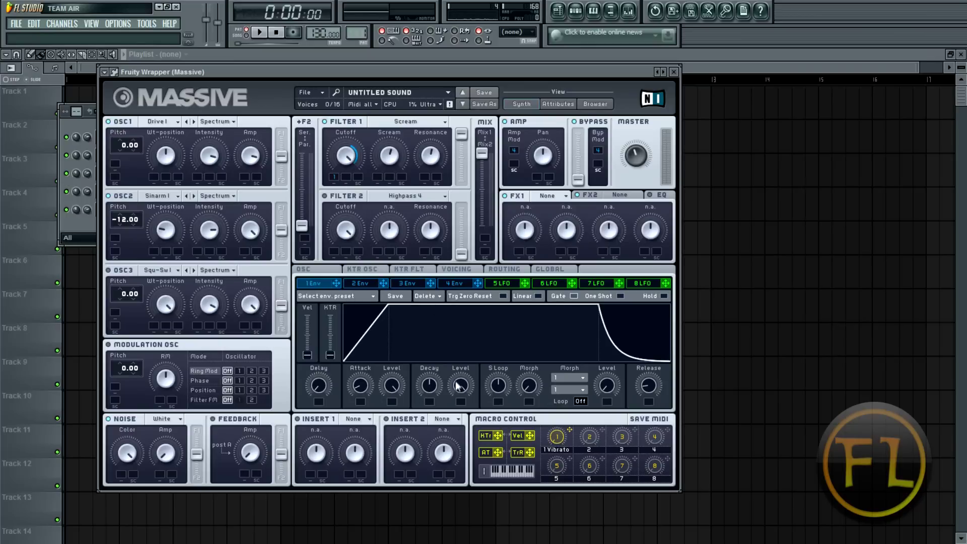
drag(457, 383, 444, 442)
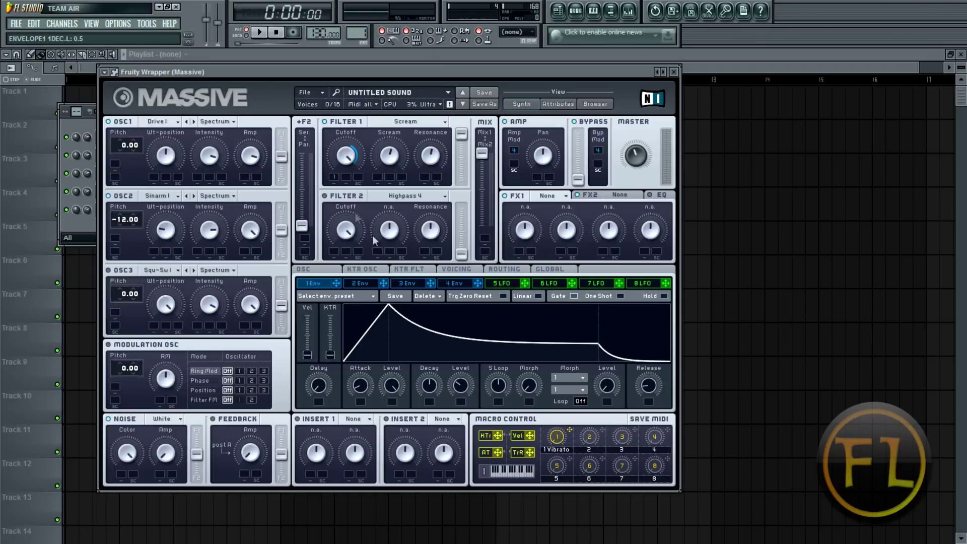
mouse_move(345, 159)
mouse_down()
mouse_move(349, 194)
mouse_move(346, 163)
mouse_up()
drag(461, 385, 461, 417)
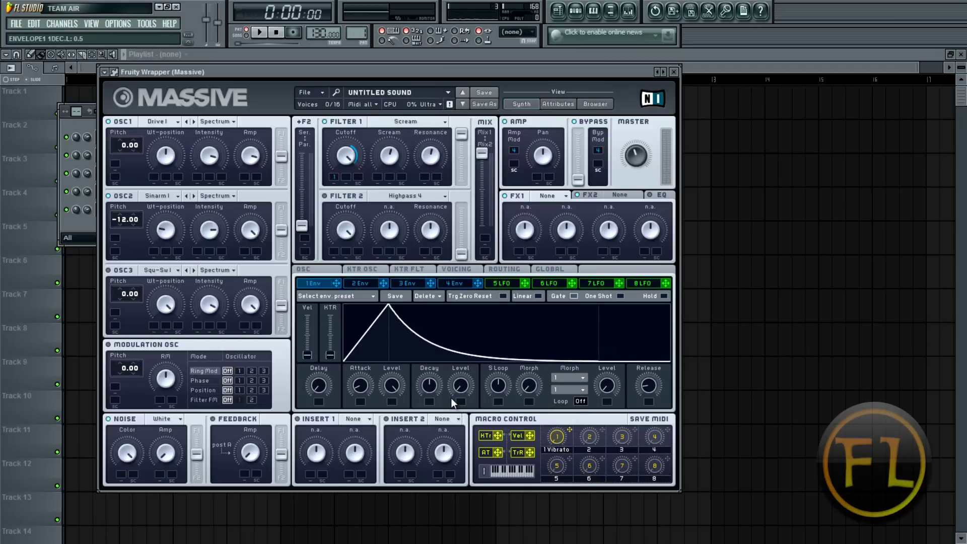
key(c)
Keep envelope 1's attack level at maximum and set a short attack time.
drag(393, 386, 388, 354)
drag(364, 387, 363, 427)
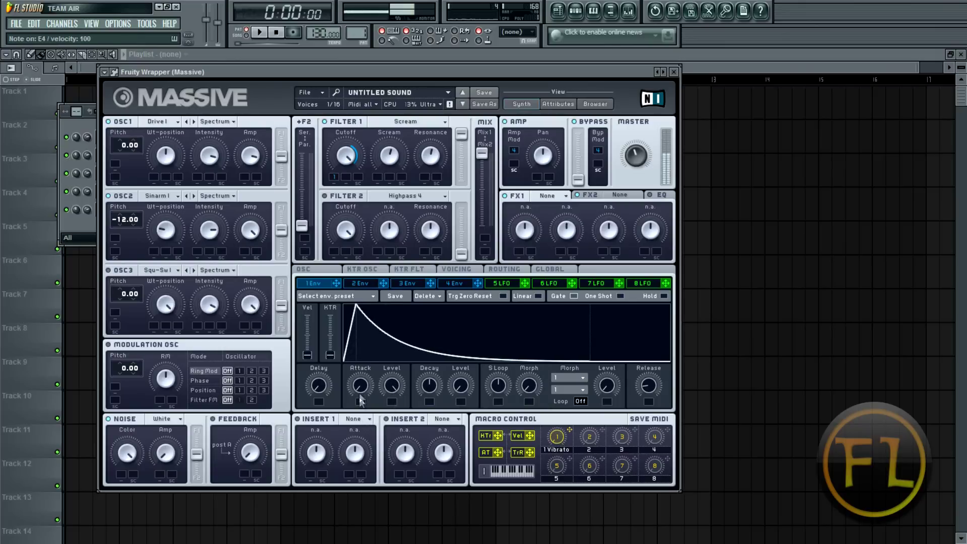
drag(361, 385, 361, 370)
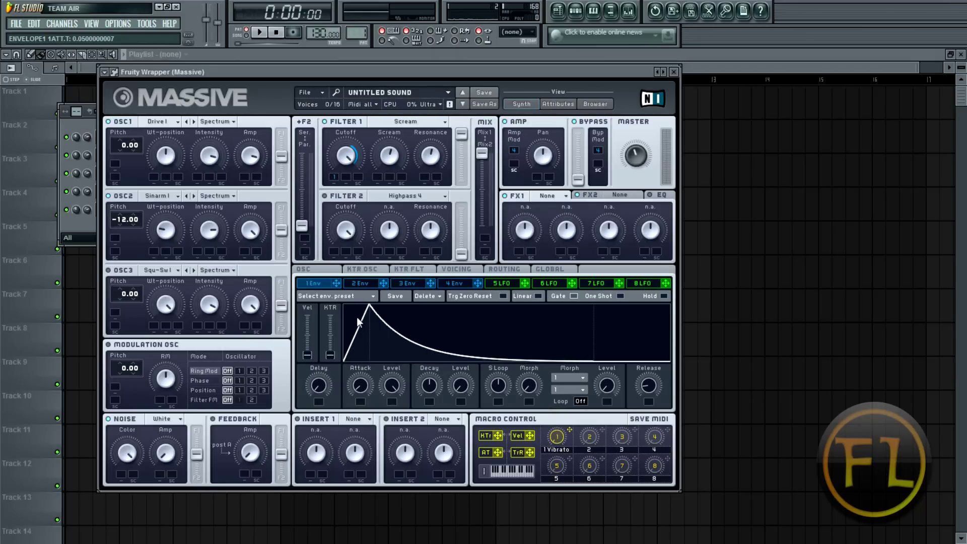
Assign LFO 5 to filter 1's cutoff and sync its rate at a ratio of 1/8, auditioning the sound.
click(505, 283)
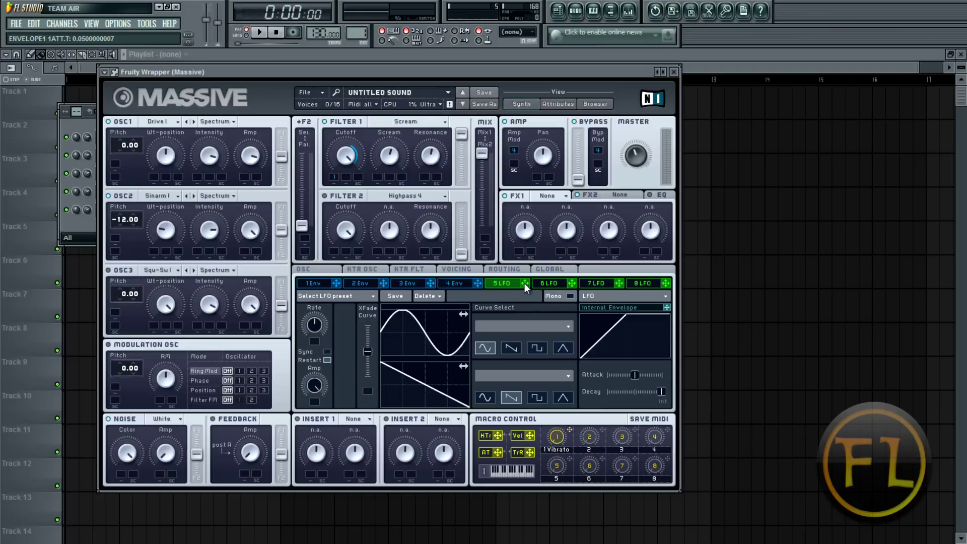
drag(524, 283, 351, 230)
click(327, 351)
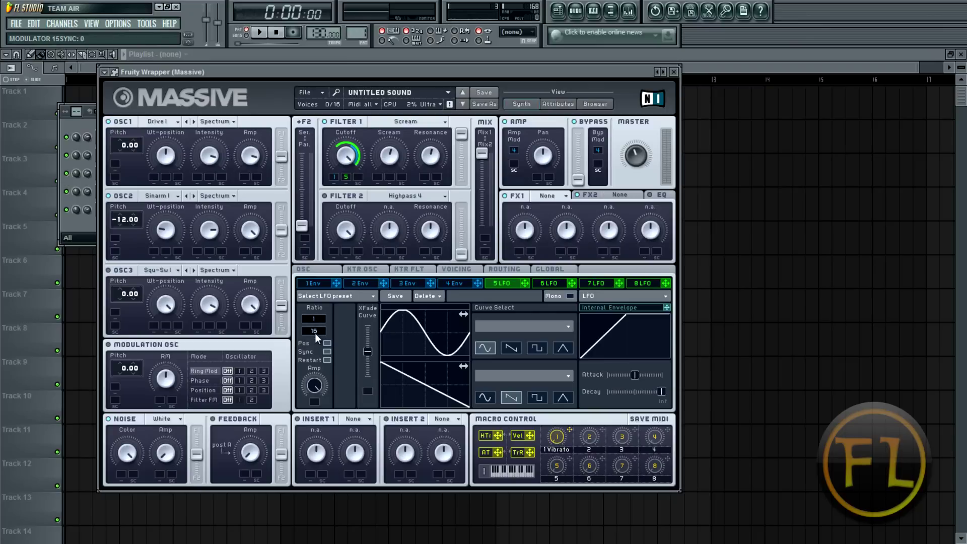
drag(315, 333, 315, 347)
key(c)
Narrow LFO 5's modulation range on filter 1's cutoff and assign LFO 5 to filter 1's Scream and Resonance.
drag(345, 162, 344, 150)
key(c)
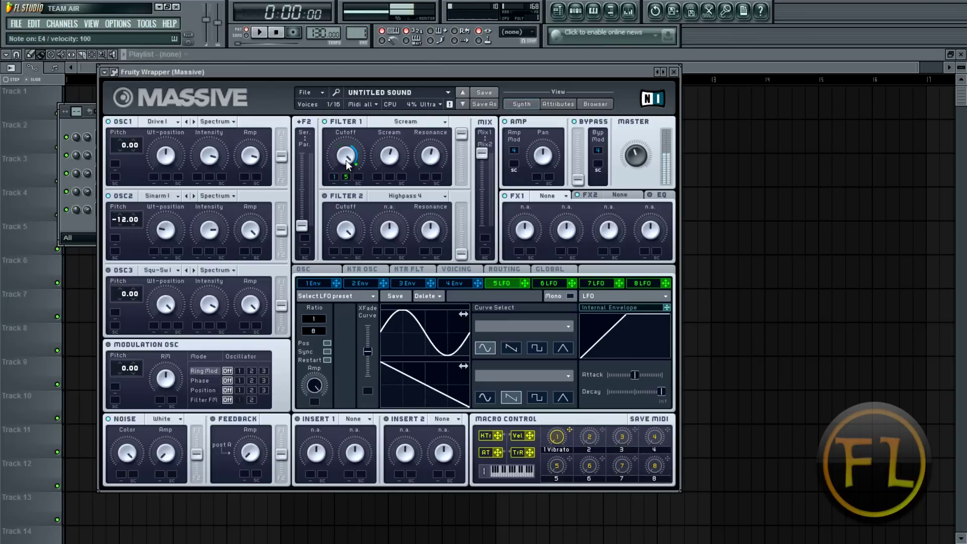
drag(346, 161, 346, 171)
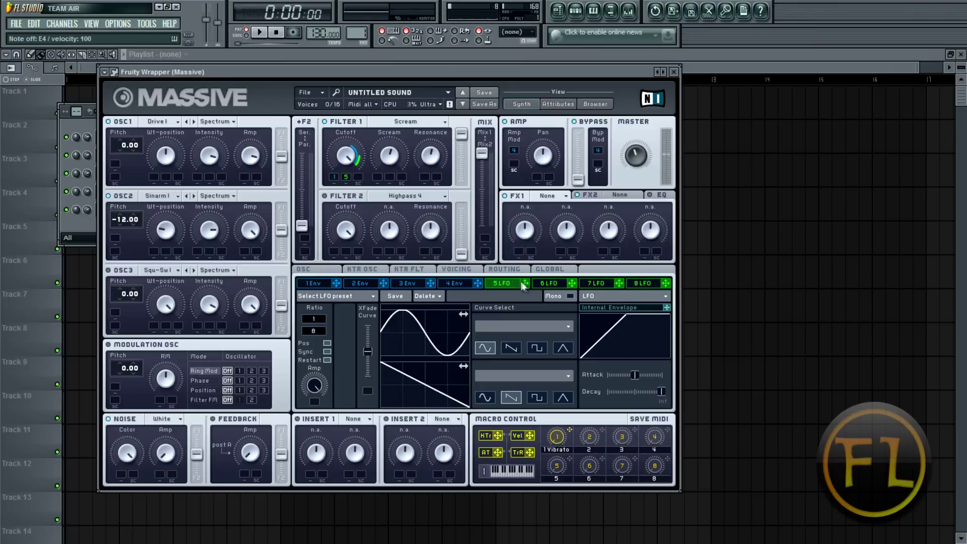
drag(523, 285, 389, 181)
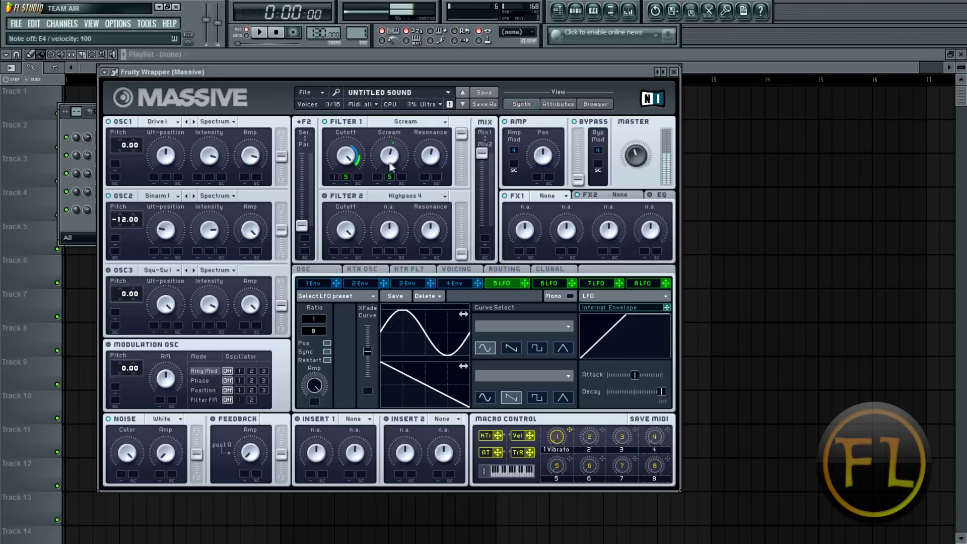
drag(423, 176, 423, 177)
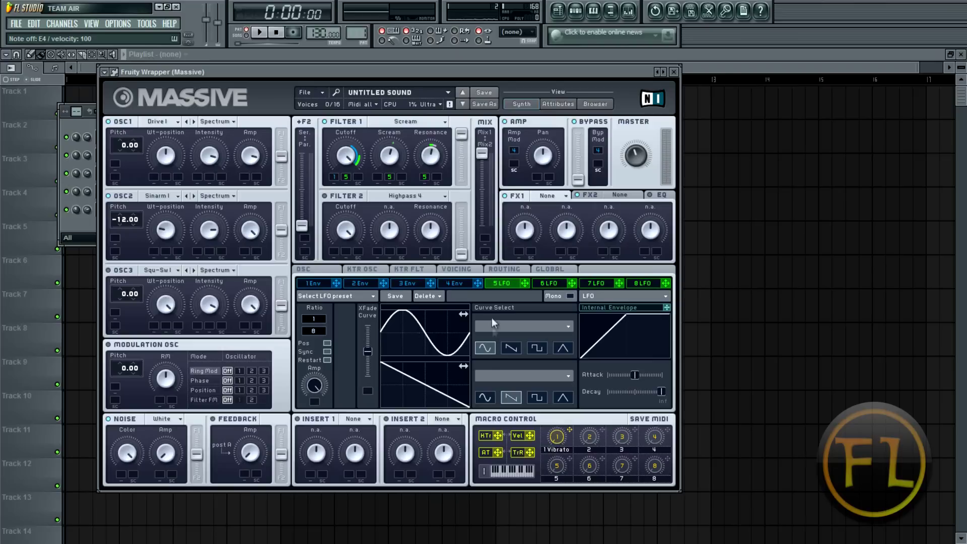
Try the saw, square and triangle shapes for LFO 5's upper curve and return it to sine.
click(511, 347)
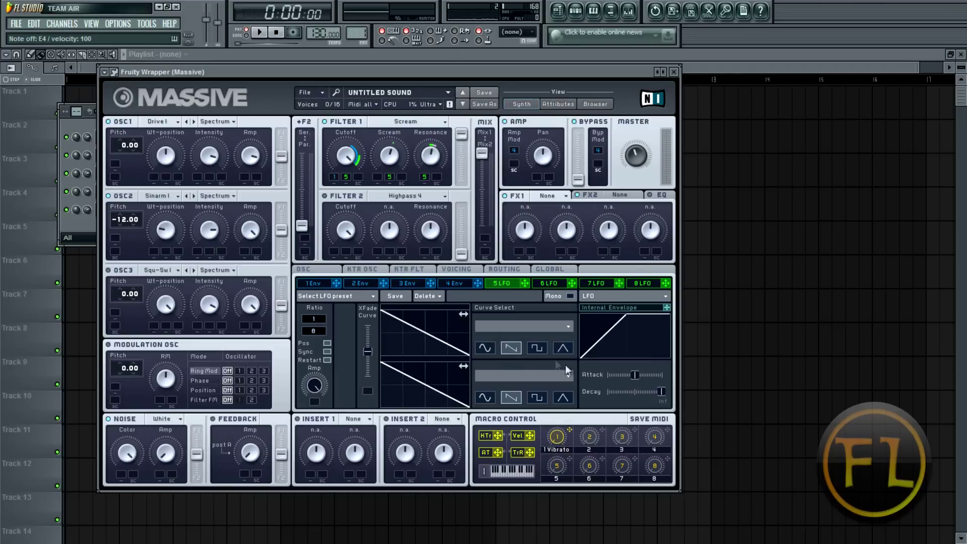
click(539, 349)
click(562, 351)
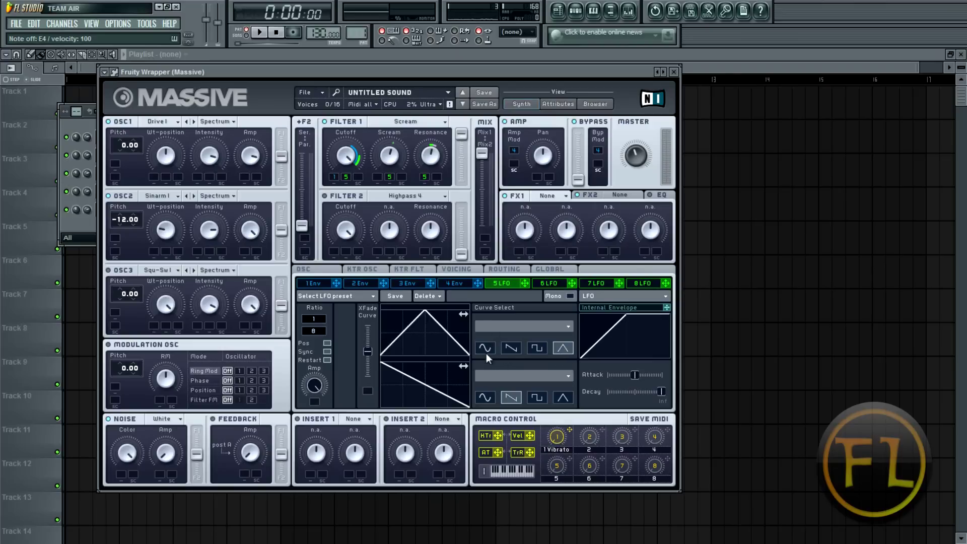
click(486, 349)
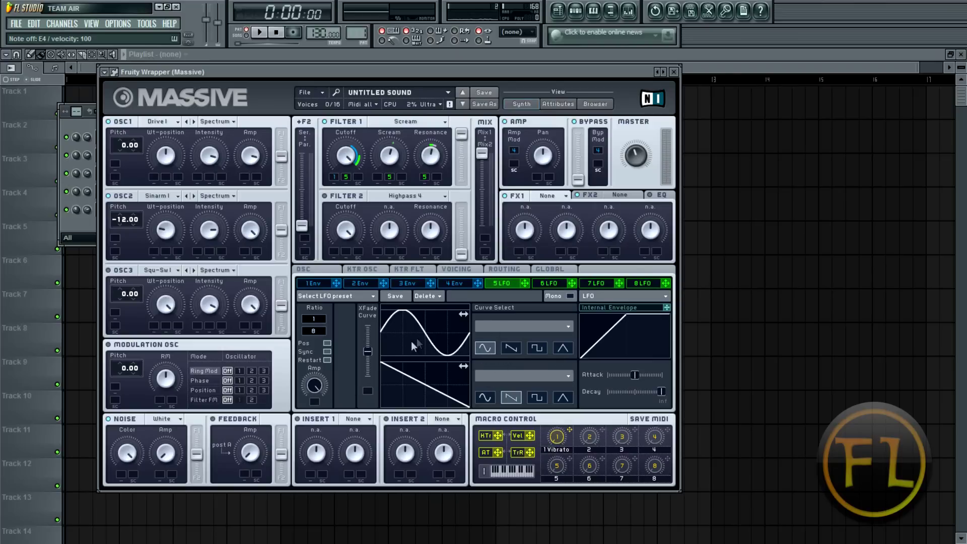
Shift the phase of LFO 5's upper sine curve, turn off its sync and lower its free-running rate, auditioning the sound.
drag(424, 338, 403, 340)
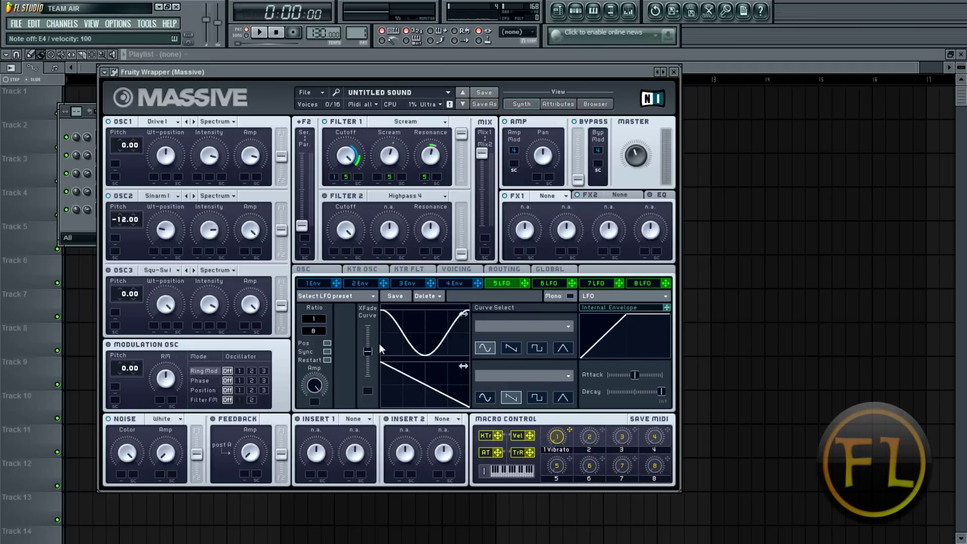
click(327, 352)
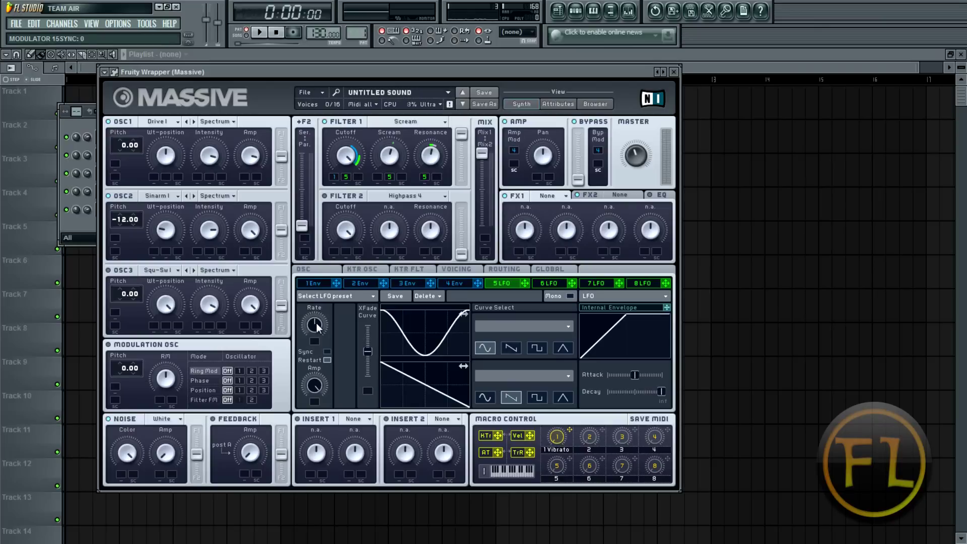
drag(317, 323, 314, 285)
key(c)
drag(315, 327, 315, 336)
key(c)
click(315, 324)
Load Reverb into FX1, set a low Dry/Wet mix and a larger Size, and audition the effect.
click(550, 194)
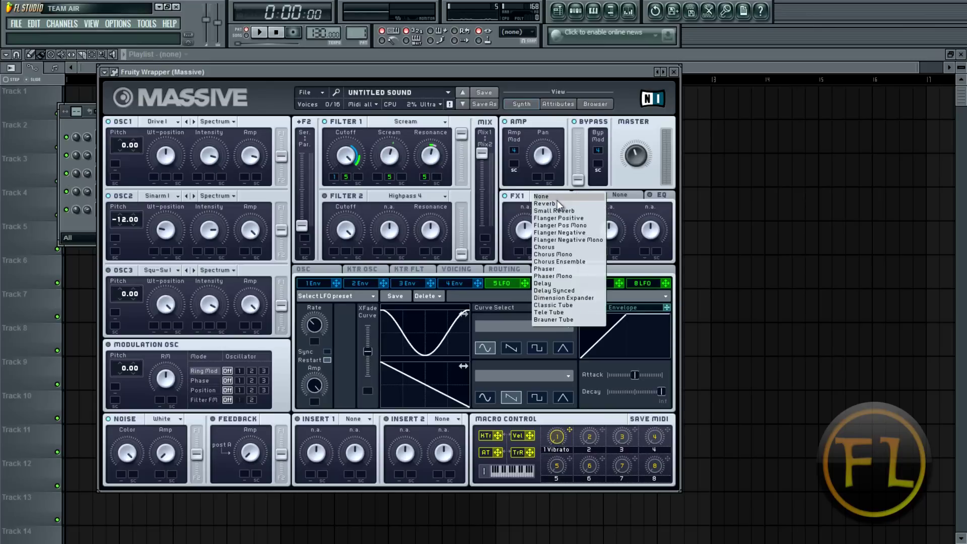
click(561, 206)
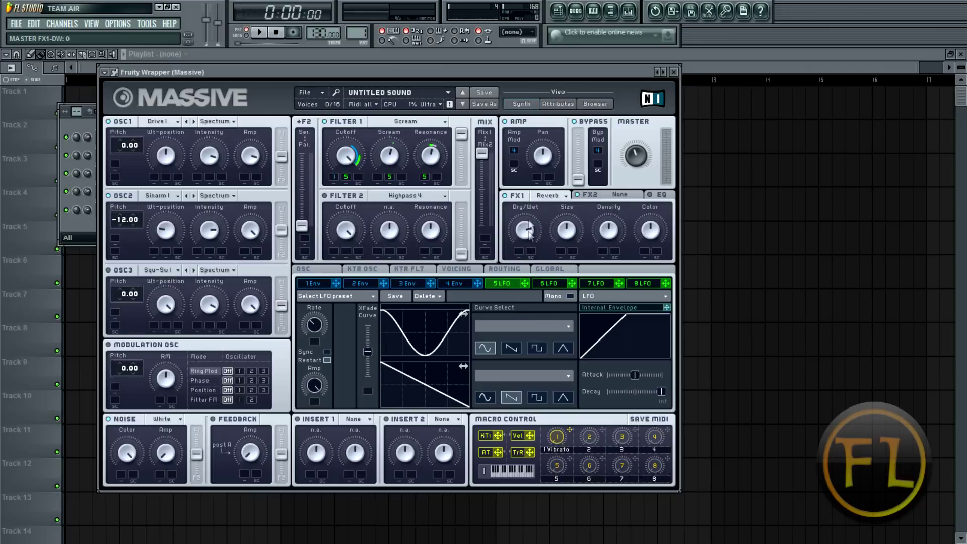
drag(528, 226, 529, 236)
drag(523, 228, 548, 302)
drag(567, 235, 563, 203)
click(505, 194)
key(c)
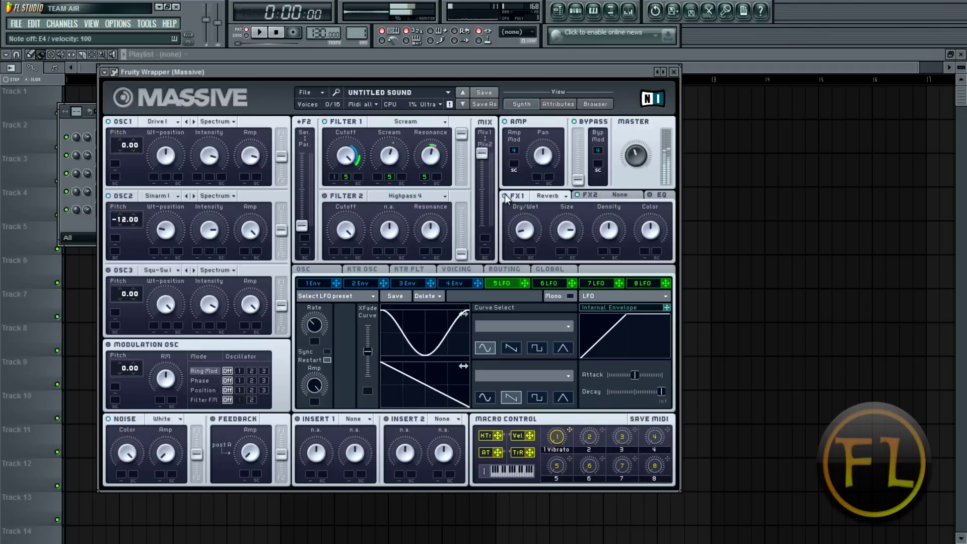
click(569, 235)
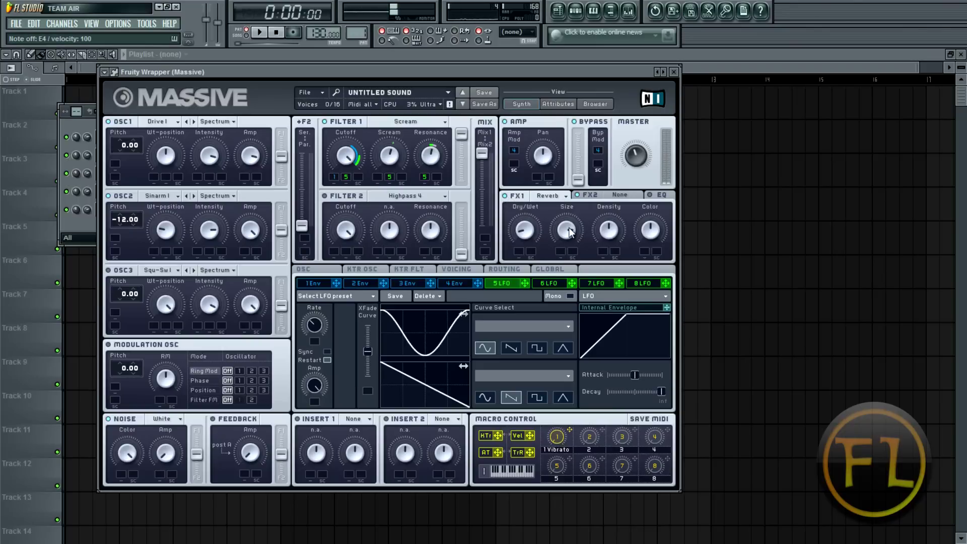
key(c)
Load the Dimension Expander into FX2, lowering its Dry/Wet mix and raising its Size.
click(595, 195)
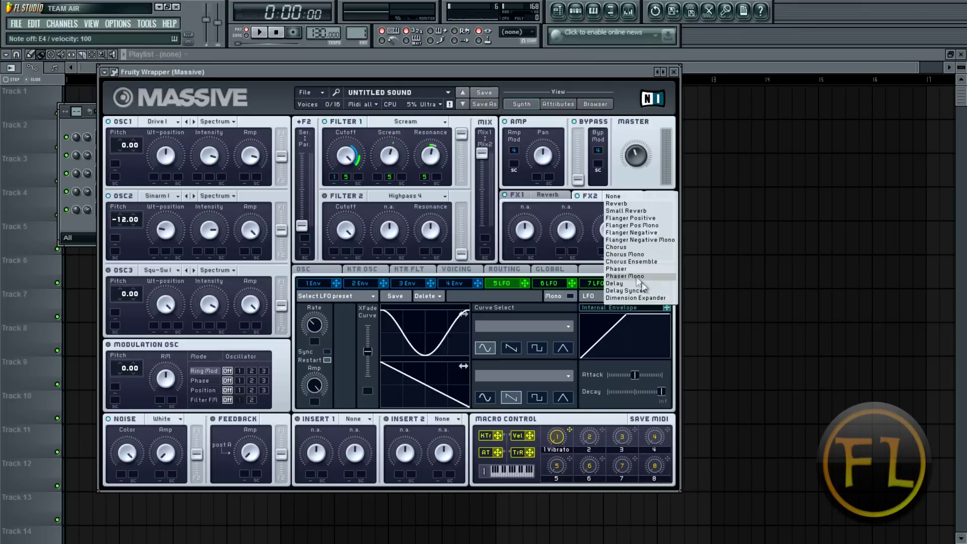
click(642, 297)
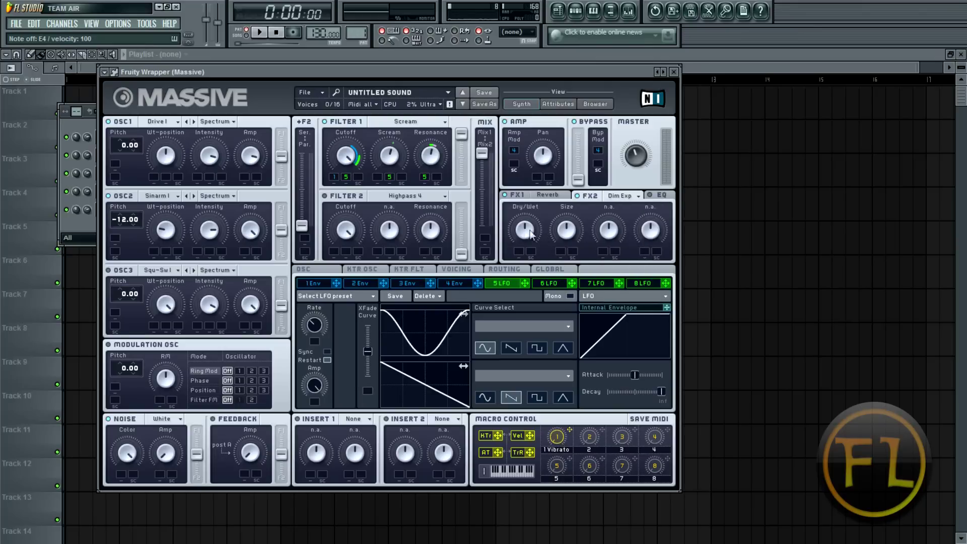
drag(532, 236, 535, 273)
drag(571, 230, 555, 195)
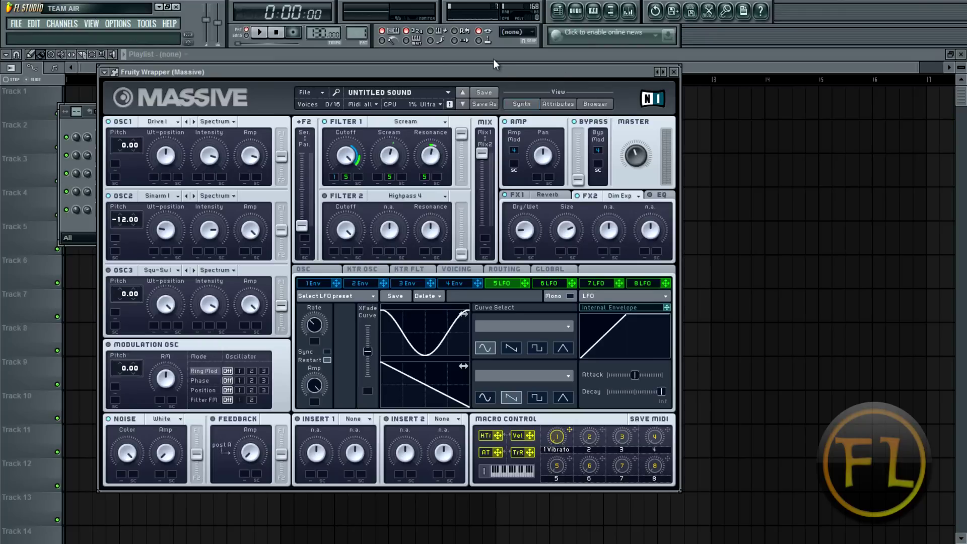
drag(497, 72, 500, 69)
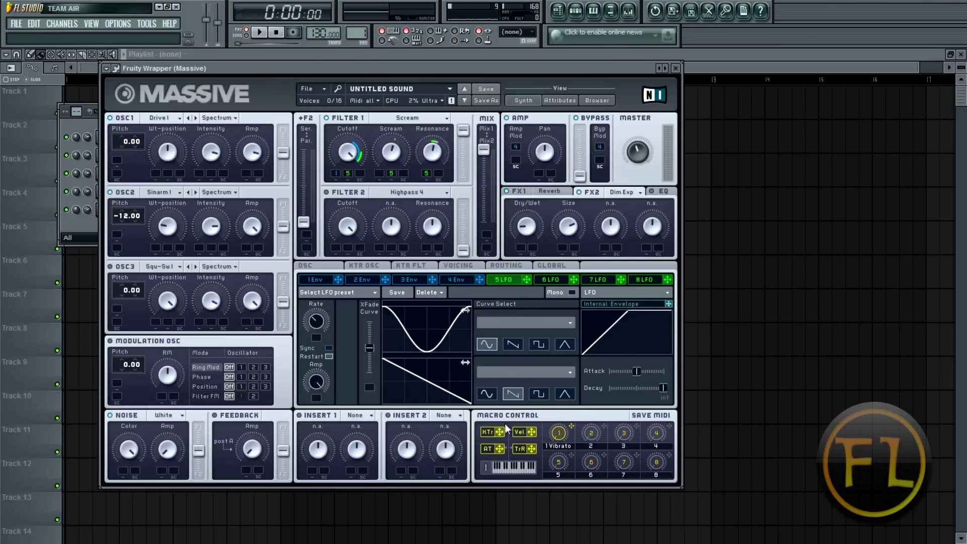
click(548, 279)
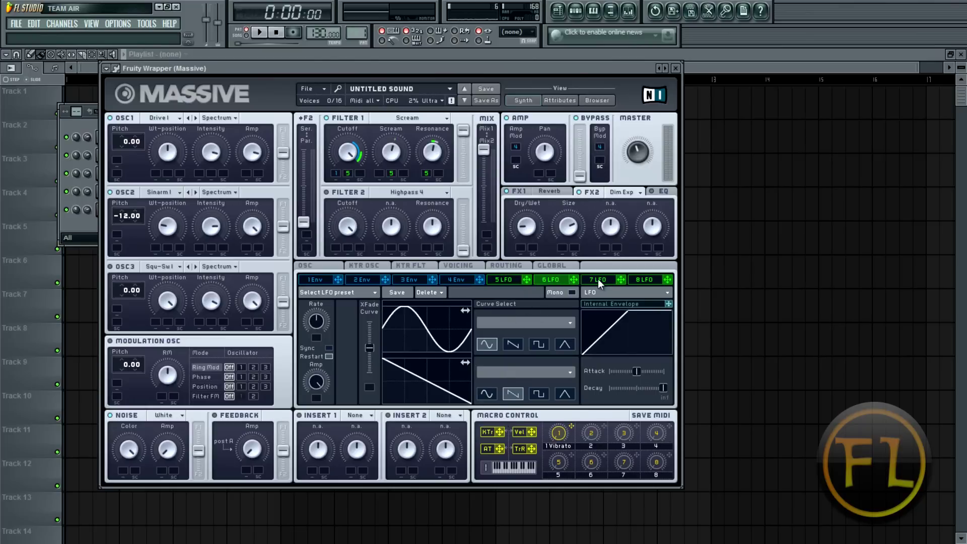
click(506, 280)
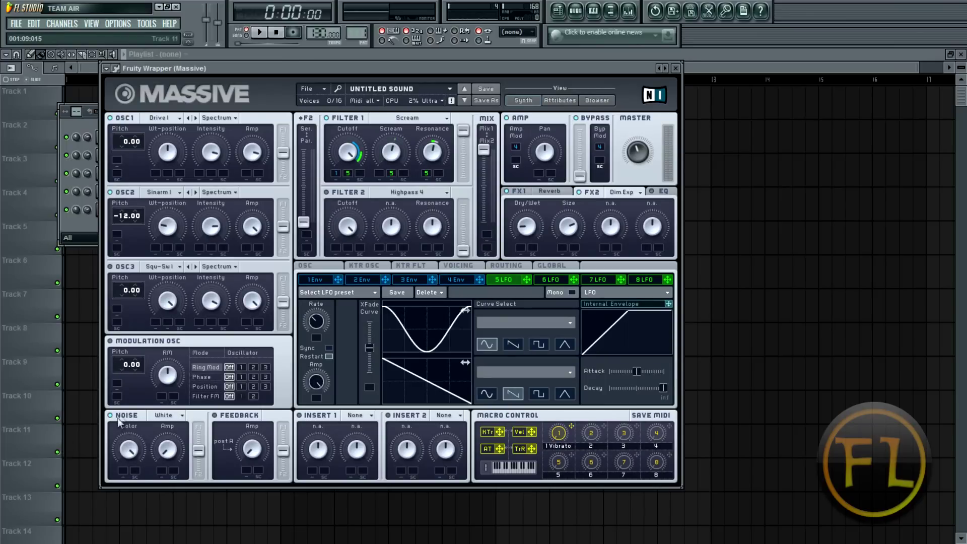
click(165, 415)
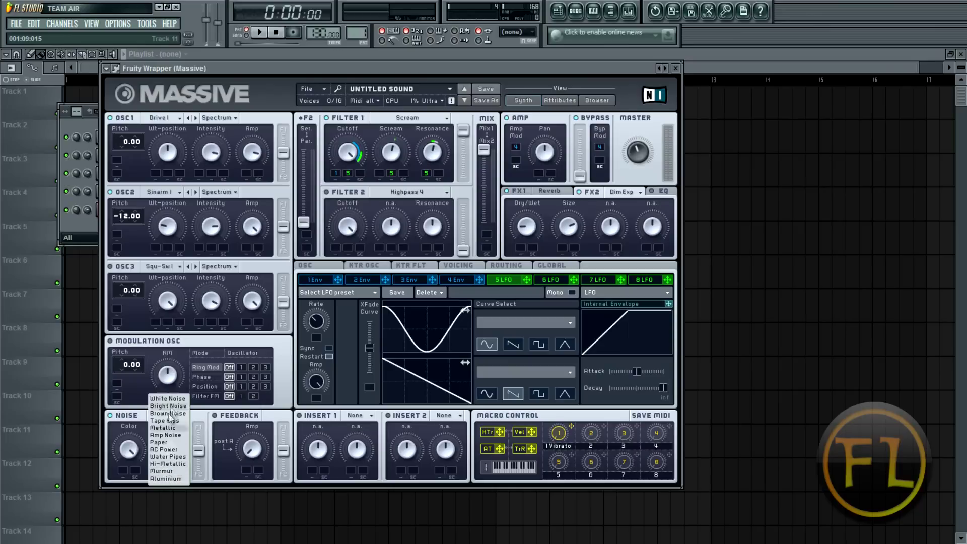
click(274, 413)
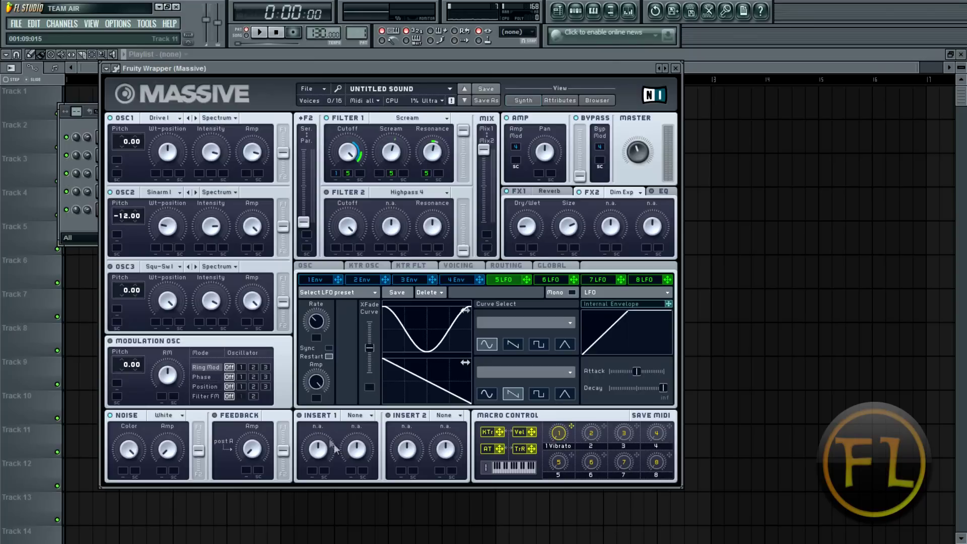
Enable Insert 1 with the Bitcrusher and raise its Dry/Wet and Crush amounts while auditioning.
click(301, 415)
click(362, 415)
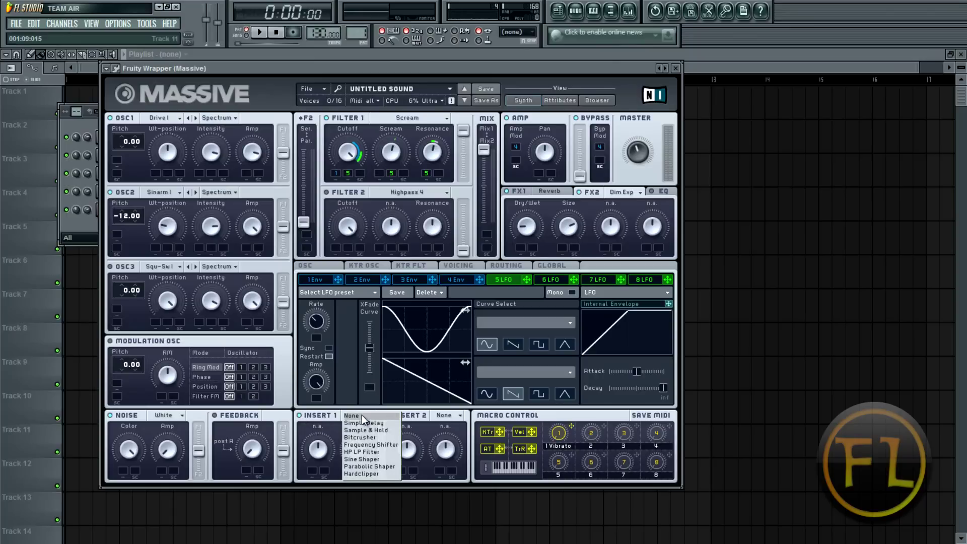
click(376, 437)
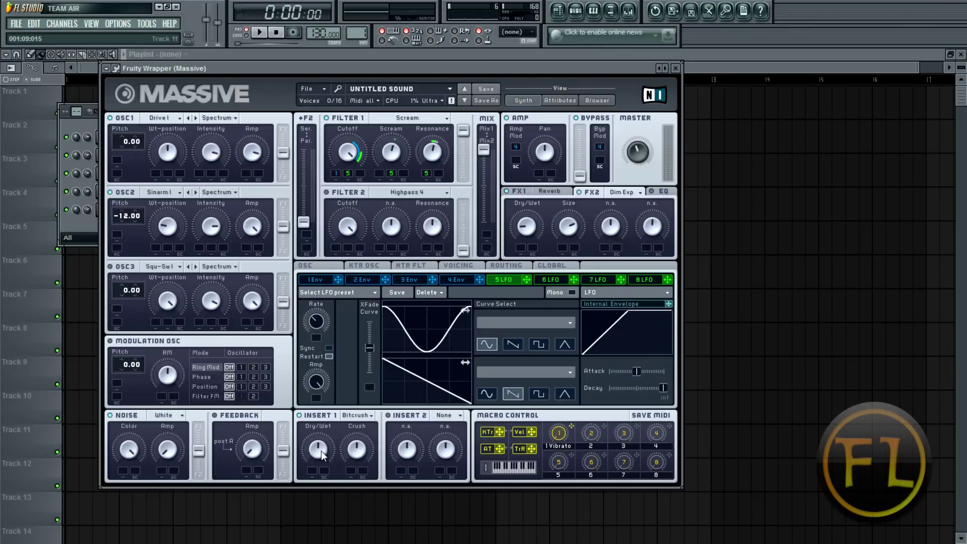
drag(318, 452, 316, 414)
drag(353, 451, 350, 424)
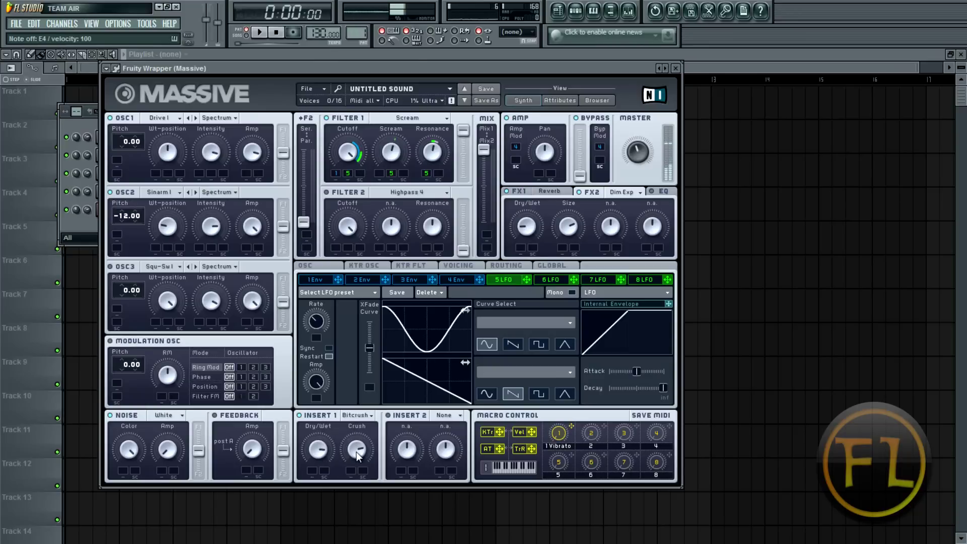
drag(356, 452, 358, 449)
Sync LFO 5 again at a ratio of 1/2 and raise the master volume to maximum.
click(329, 348)
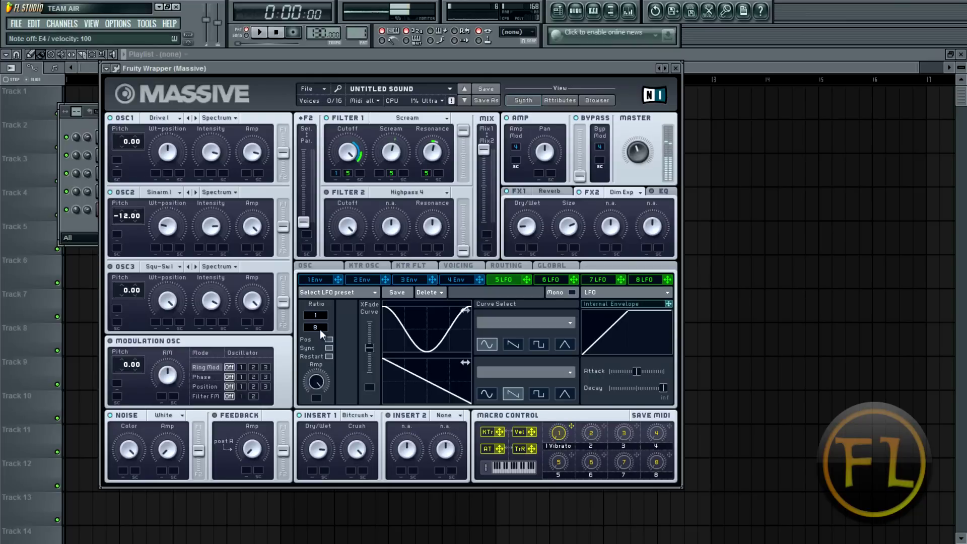
drag(319, 329, 319, 335)
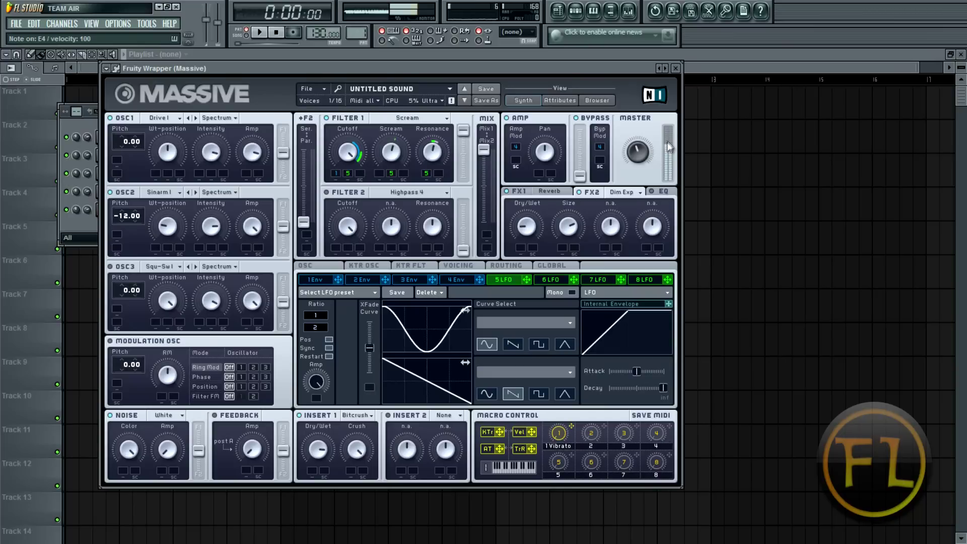
drag(642, 163, 637, 123)
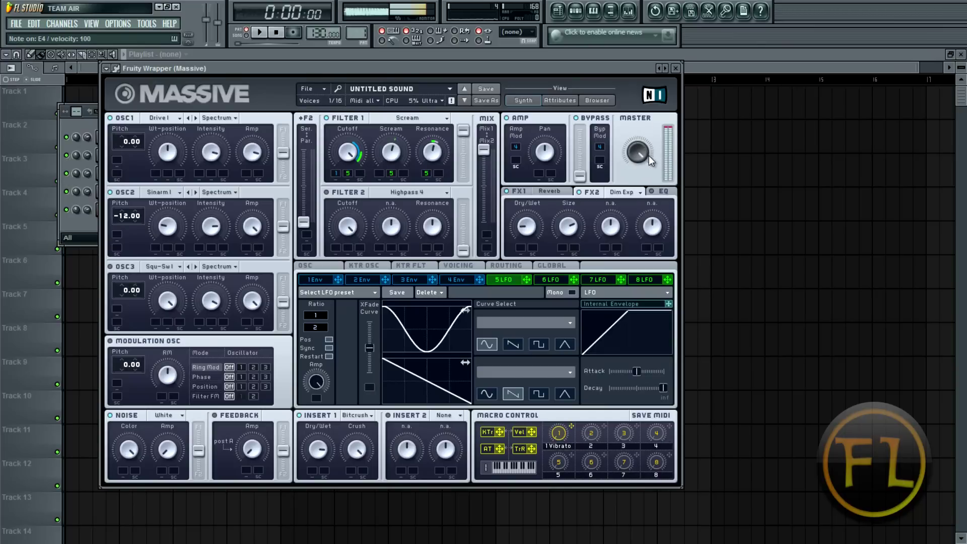